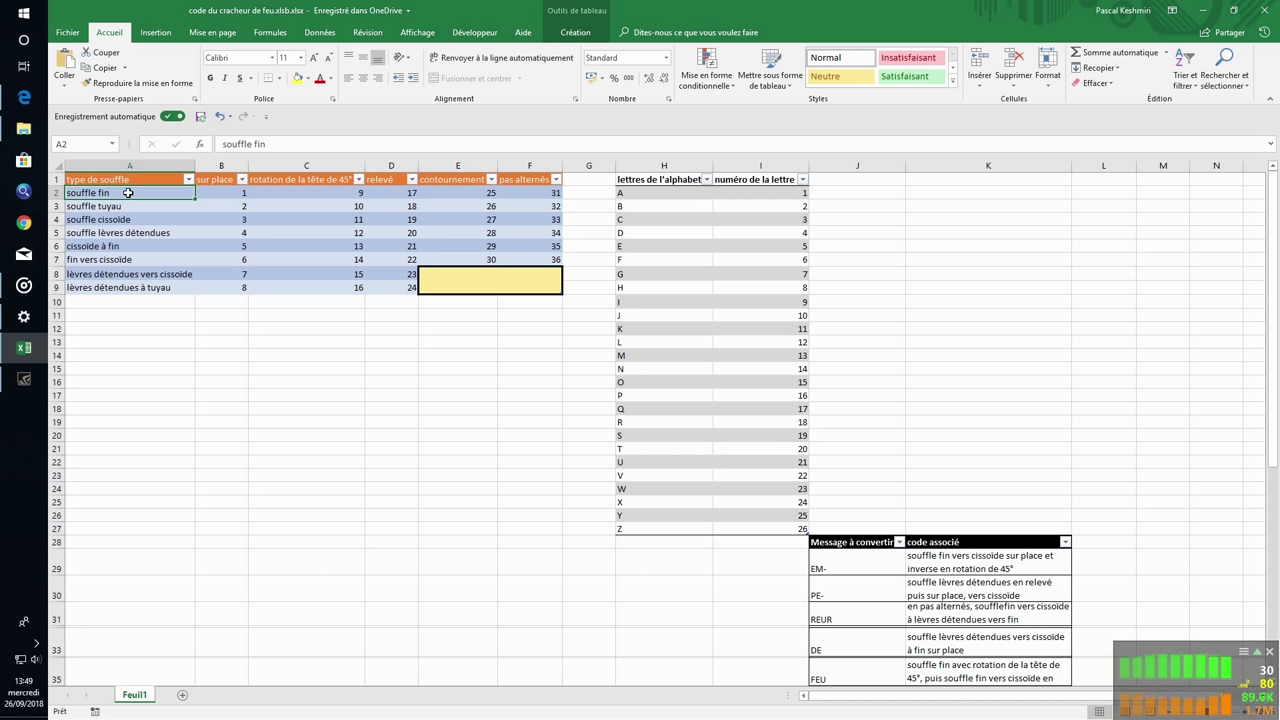
Review the position headings of the breath table, from sur place through pas alternés.
key(Right)
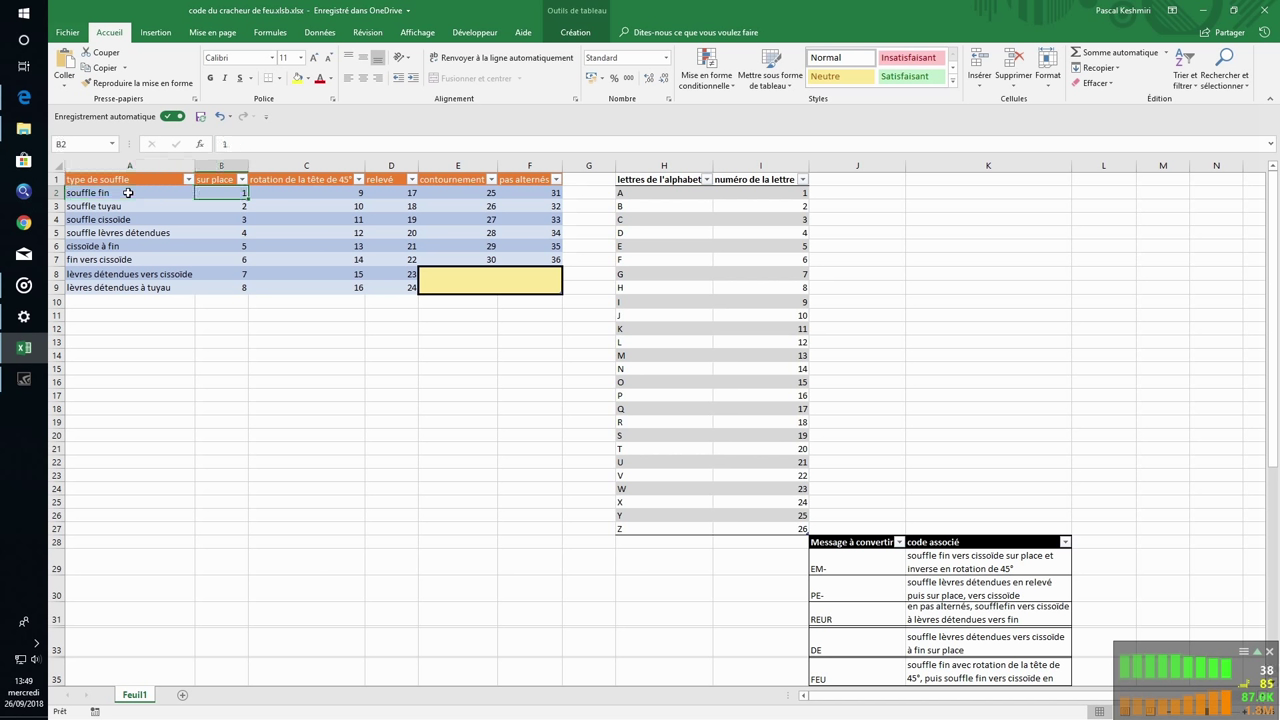
key(Up)
key(Right)
key(Right)
key(Right)
key(Right)
key(Left)
key(Left)
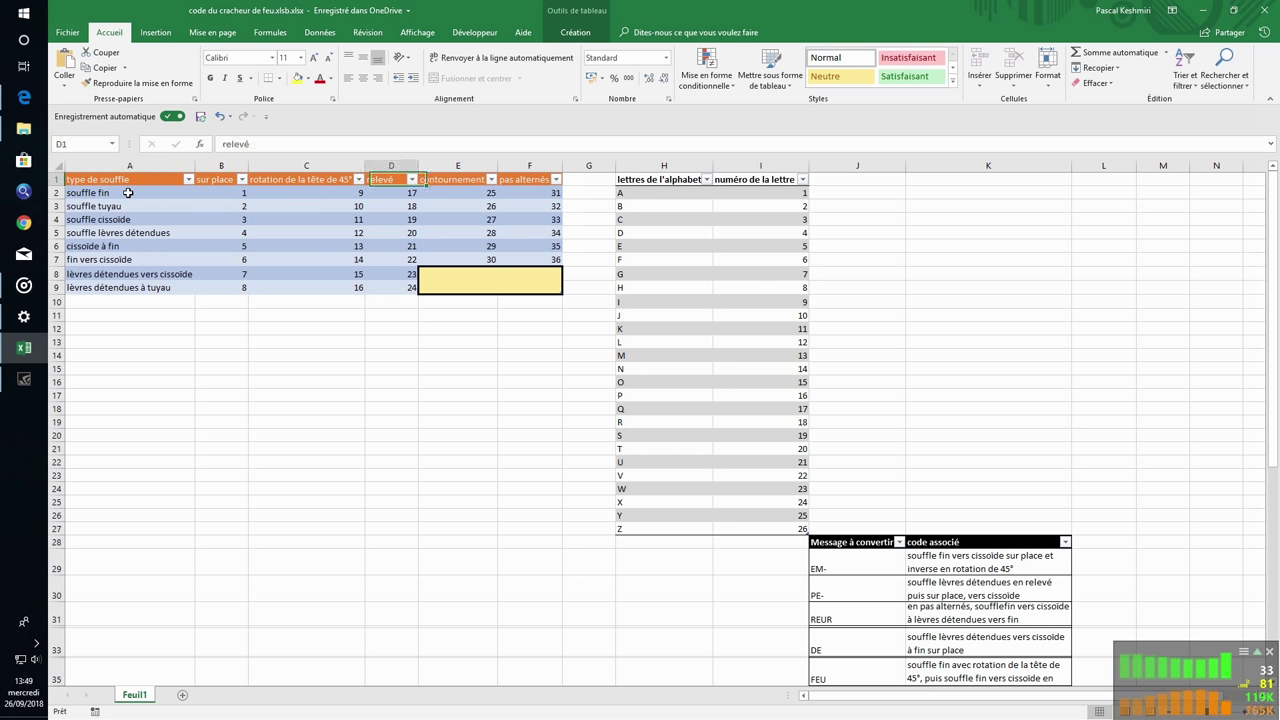
key(Left)
key(Left)
key(Right)
key(Right)
key(Right)
key(Right)
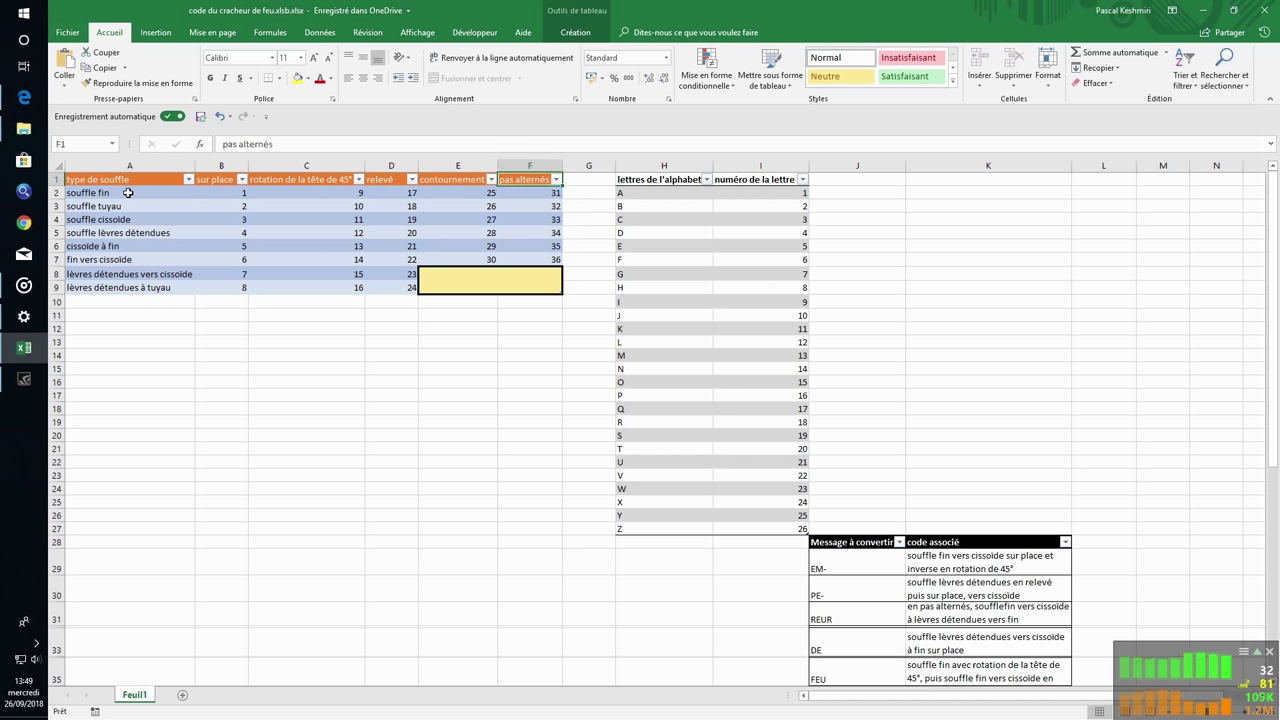
key(Left)
key(Left)
key(Right)
key(Right)
key(Left)
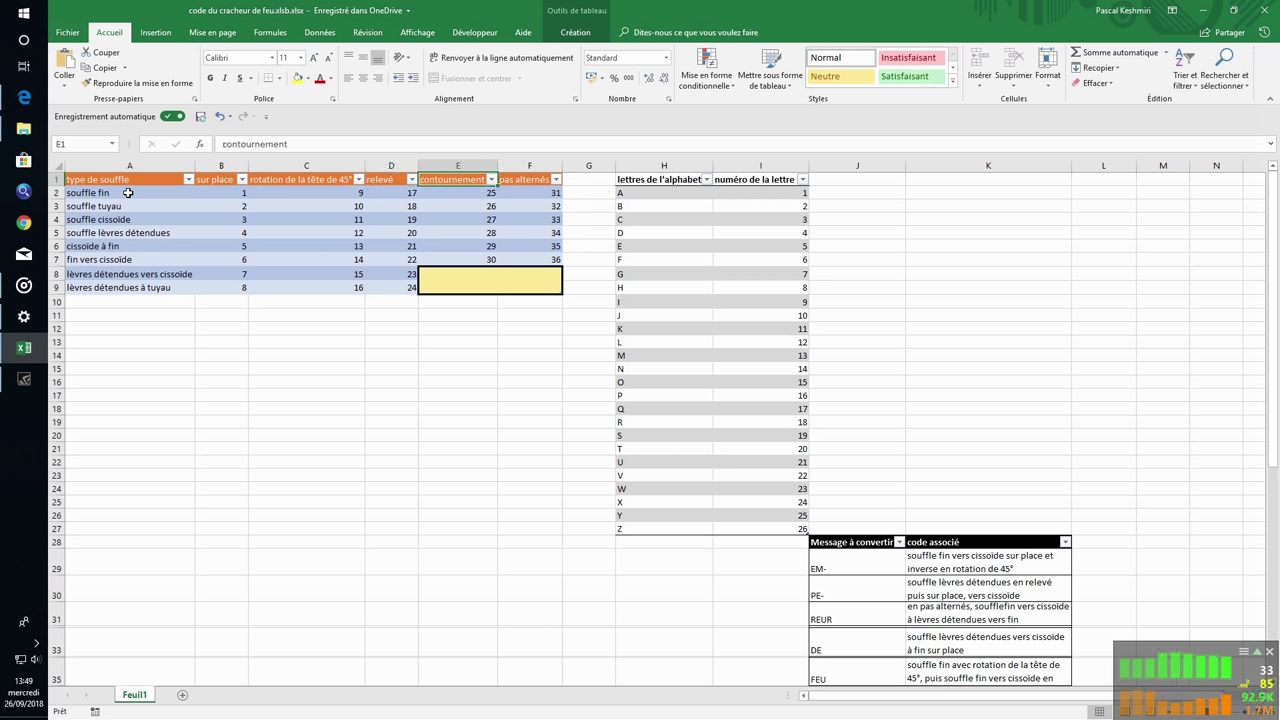
key(Left)
key(Left)
key(Left)
key(Left)
key(Down)
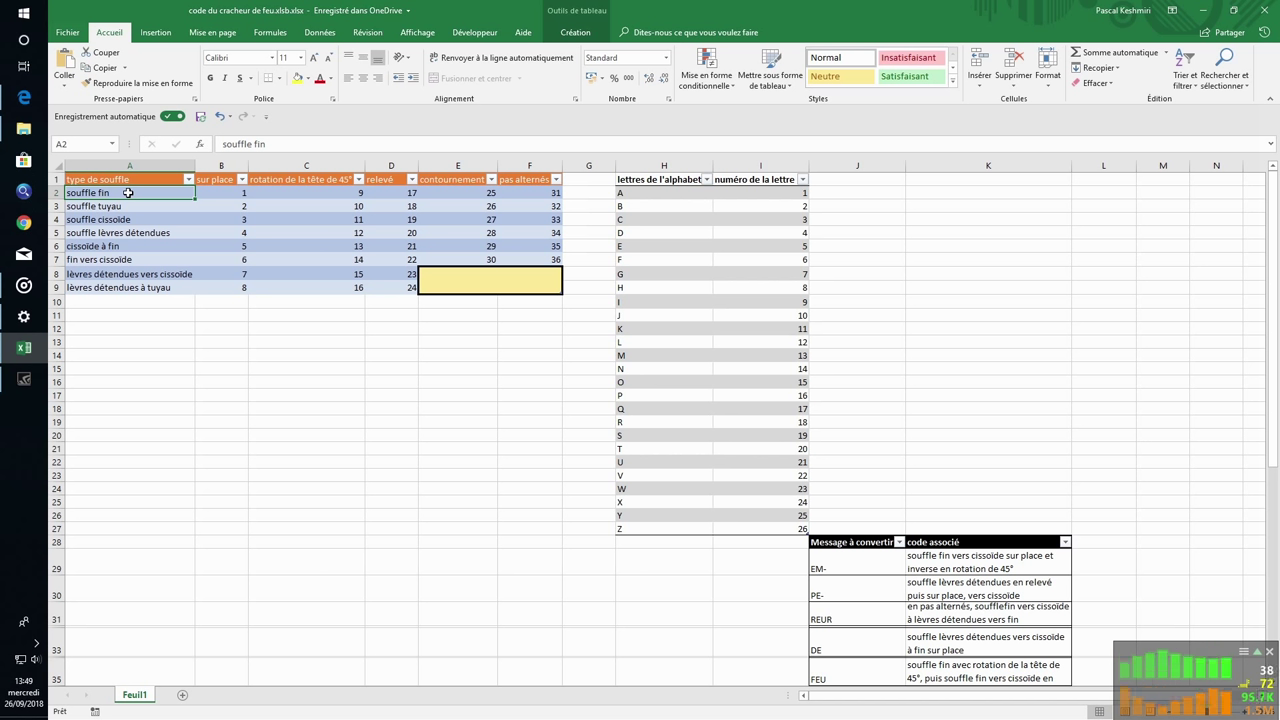
Go through the basic breath types in the type de souffle column, from souffle fin to souffle lèvres détendues.
key(Down)
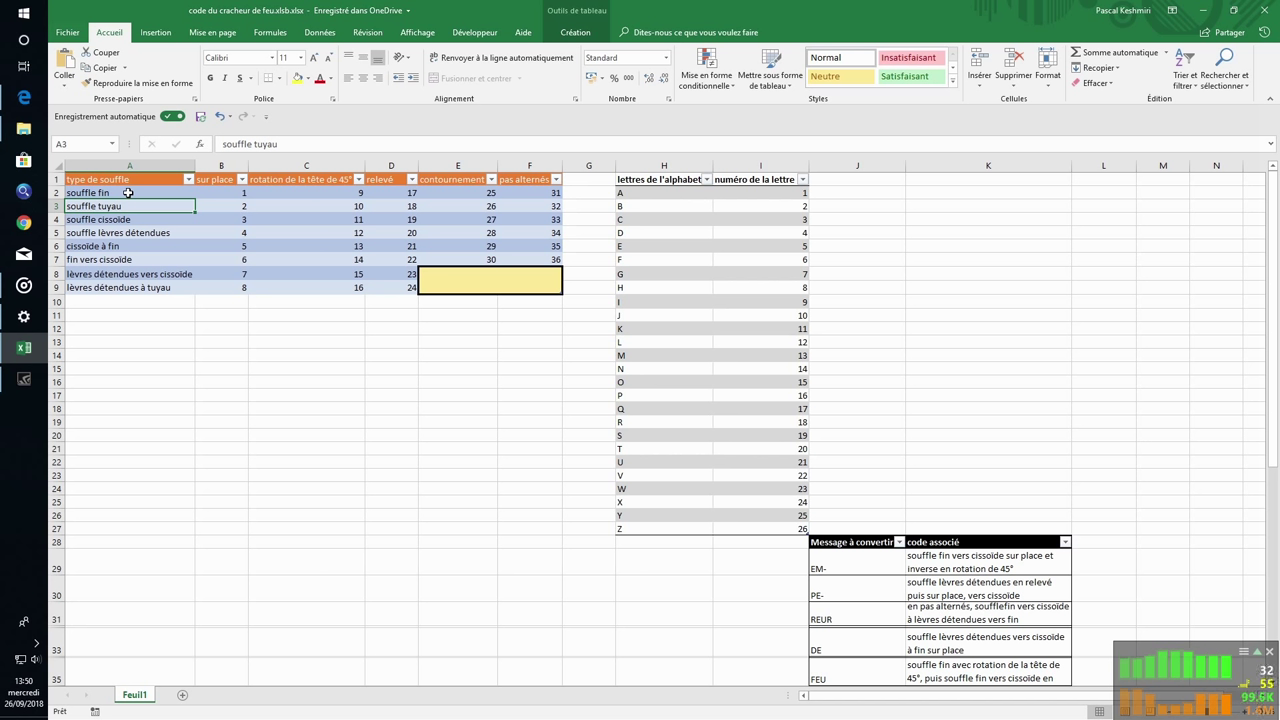
click(128, 193)
key(Down)
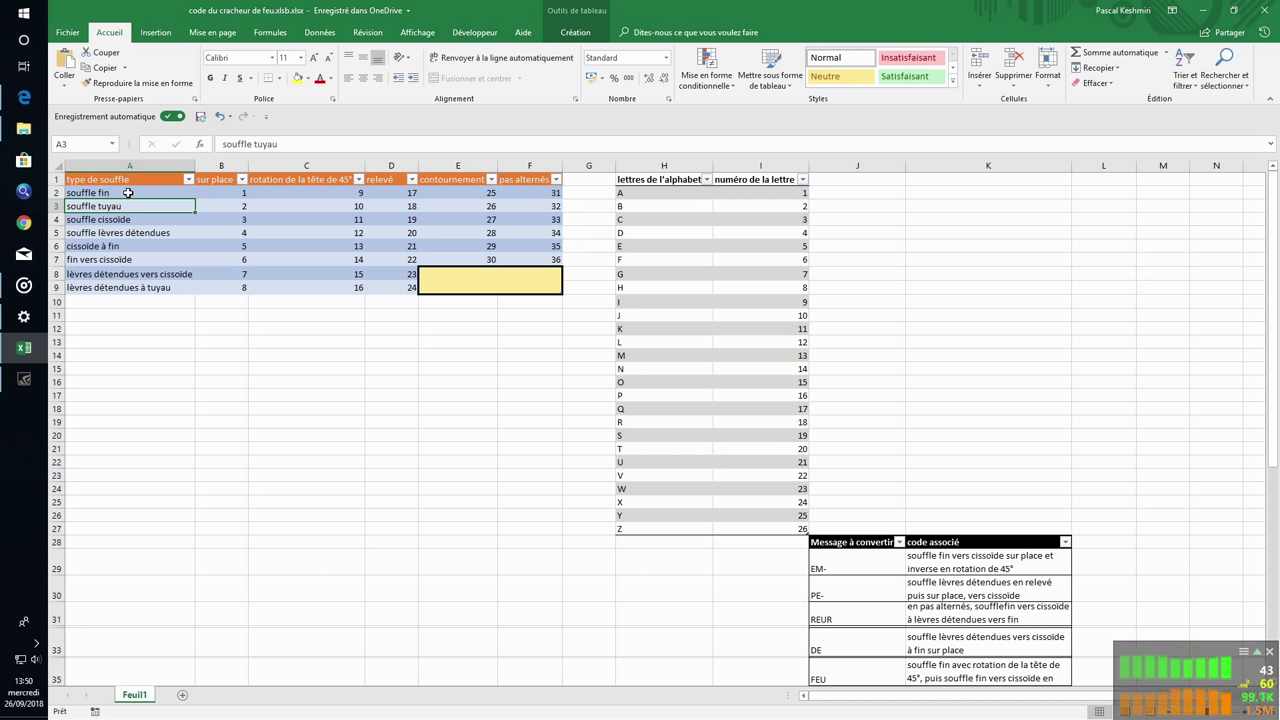
key(Down)
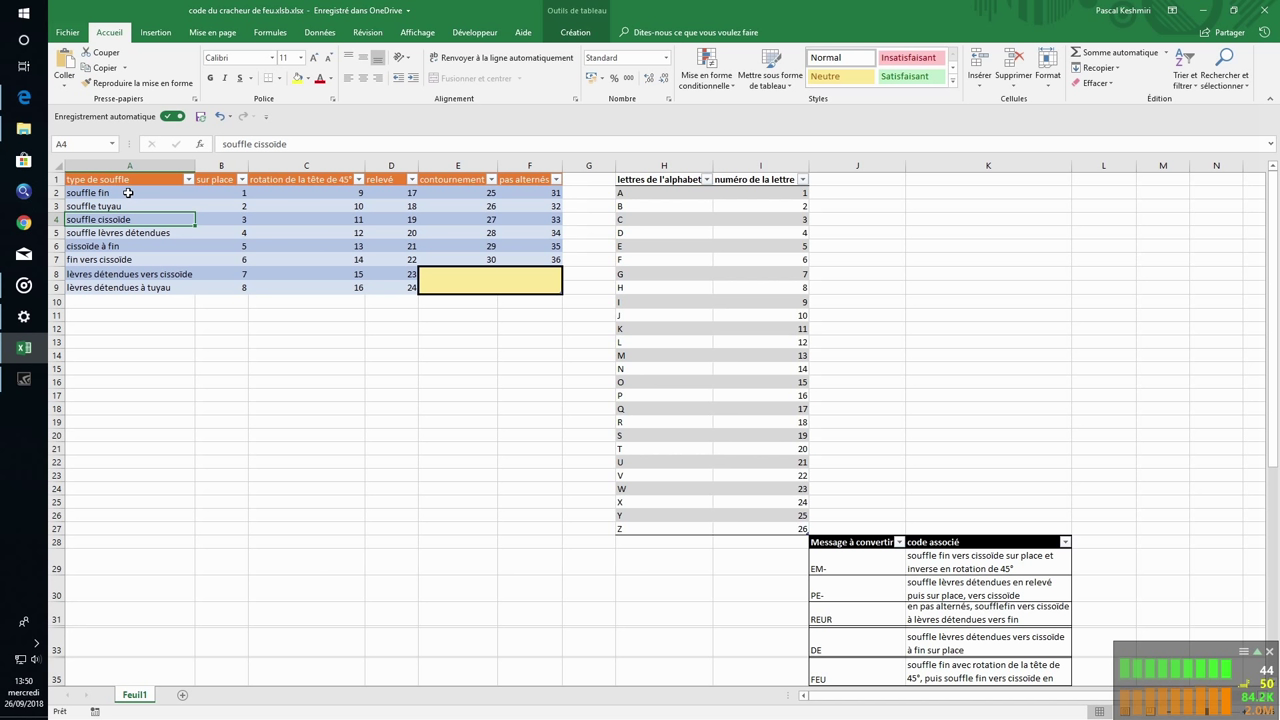
key(Down)
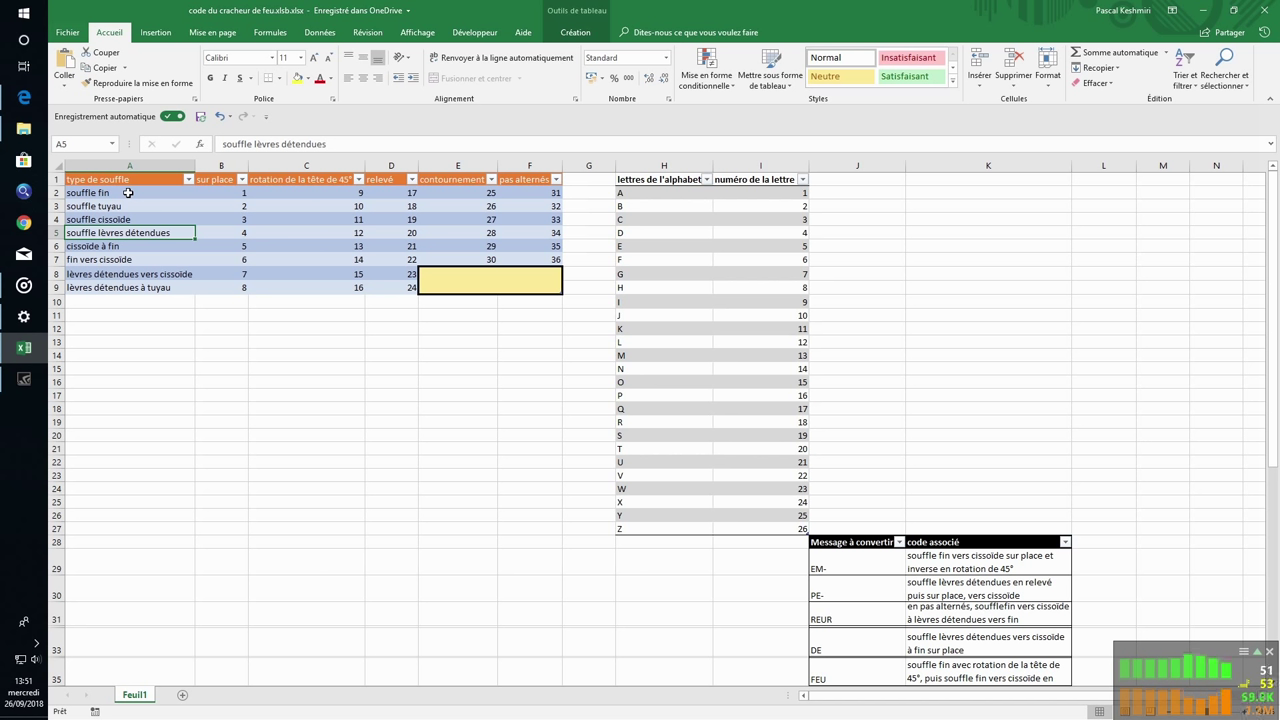
Compare the four basic breath types with the cissoïde à fin combination in the type de souffle column.
key(Up)
key(Up)
key(Up)
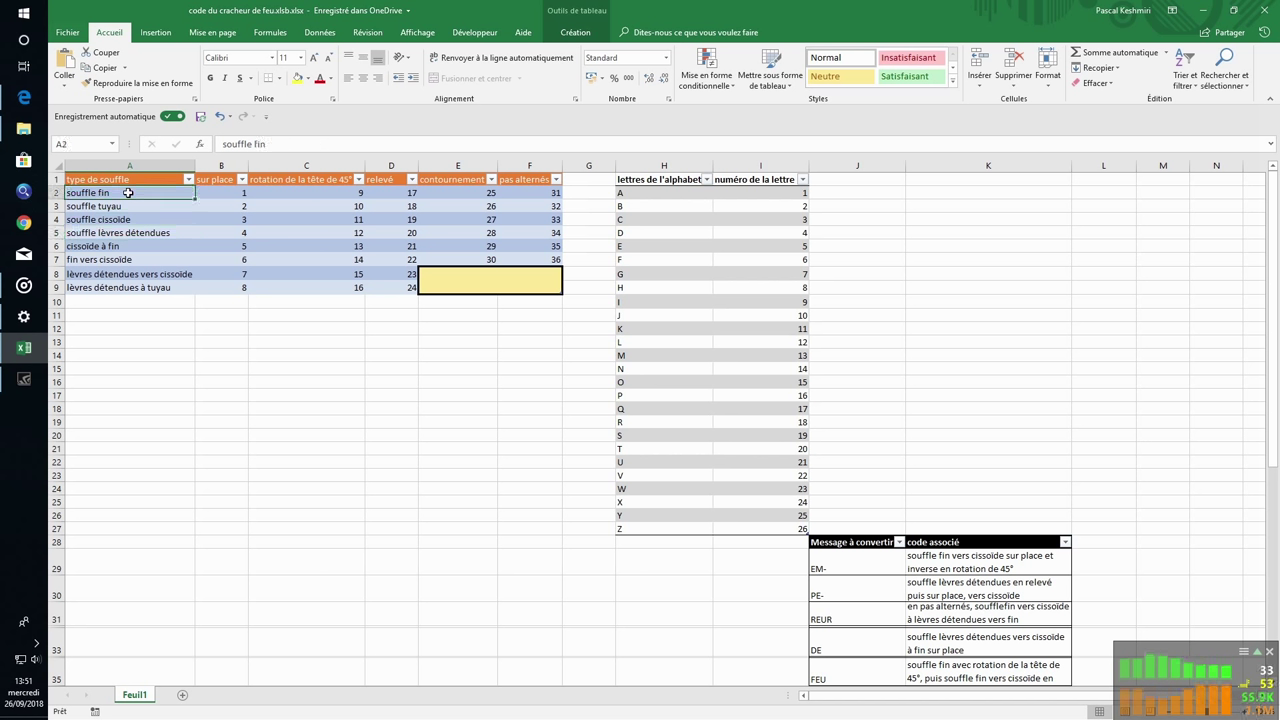
key(Down)
key(Down)
key(Down)
key(Down)
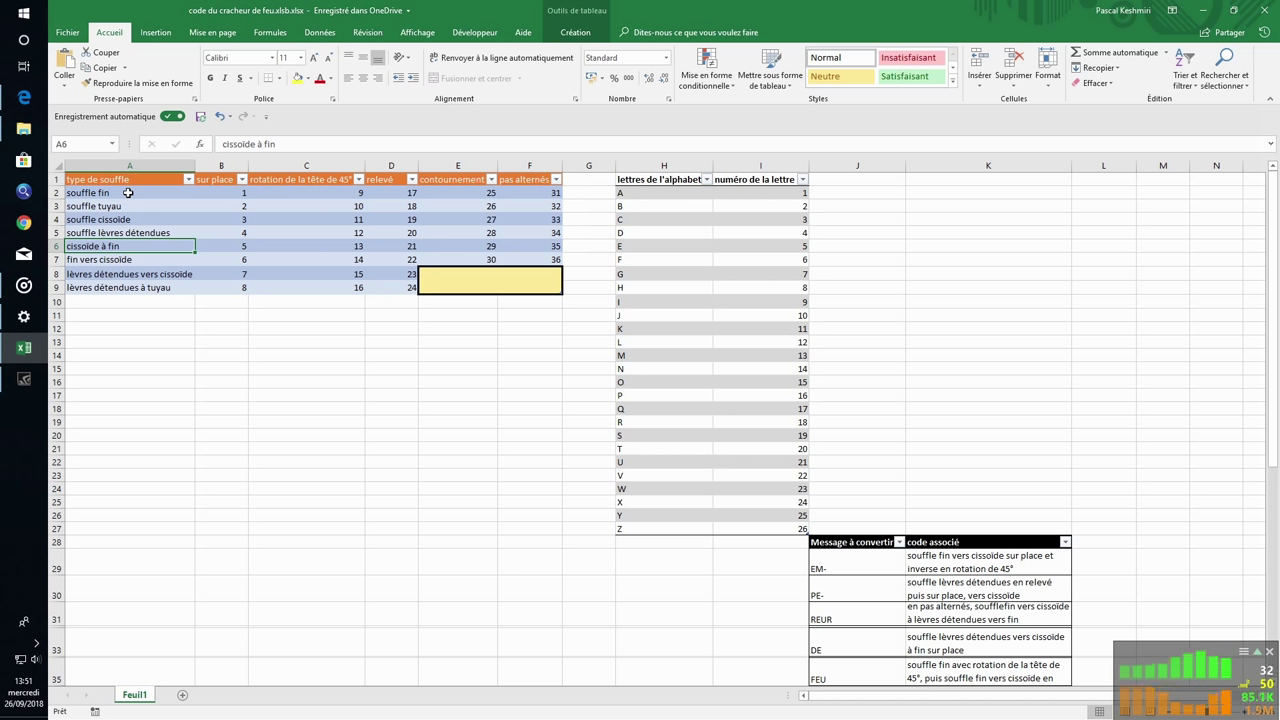
key(Up)
key(Up)
key(Up)
key(Up)
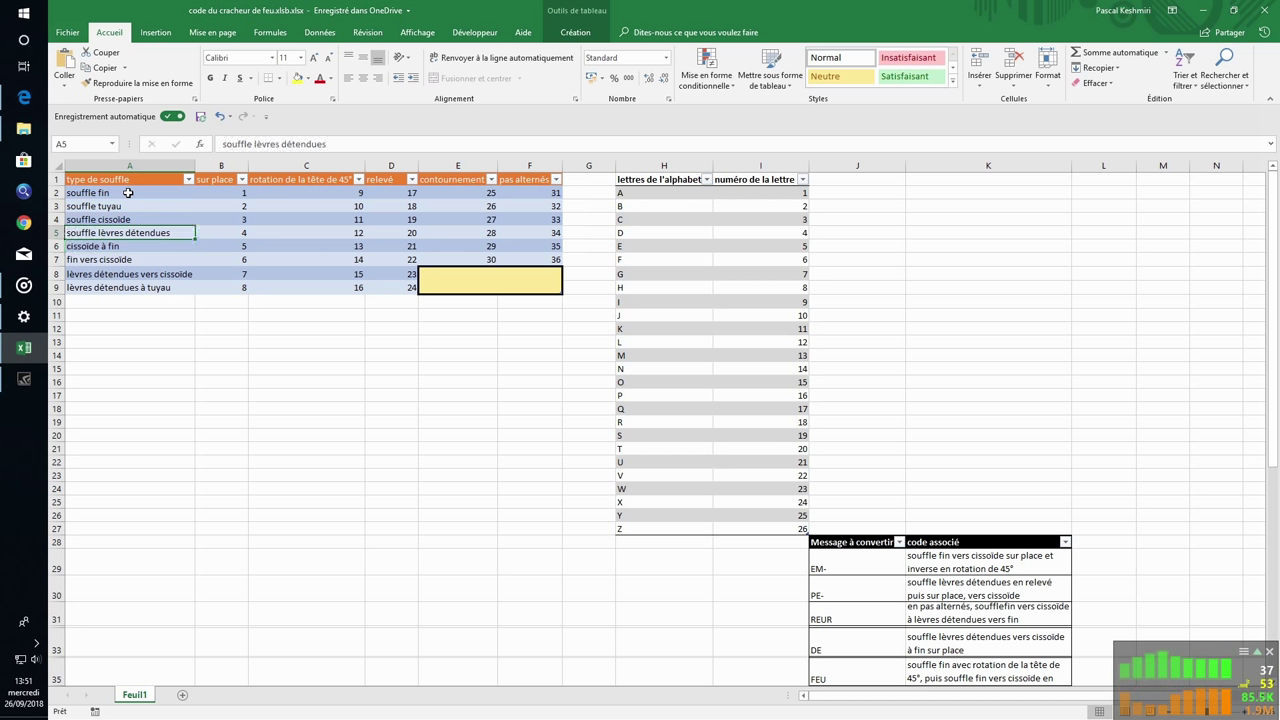
key(Down)
key(Down)
key(Down)
key(Down)
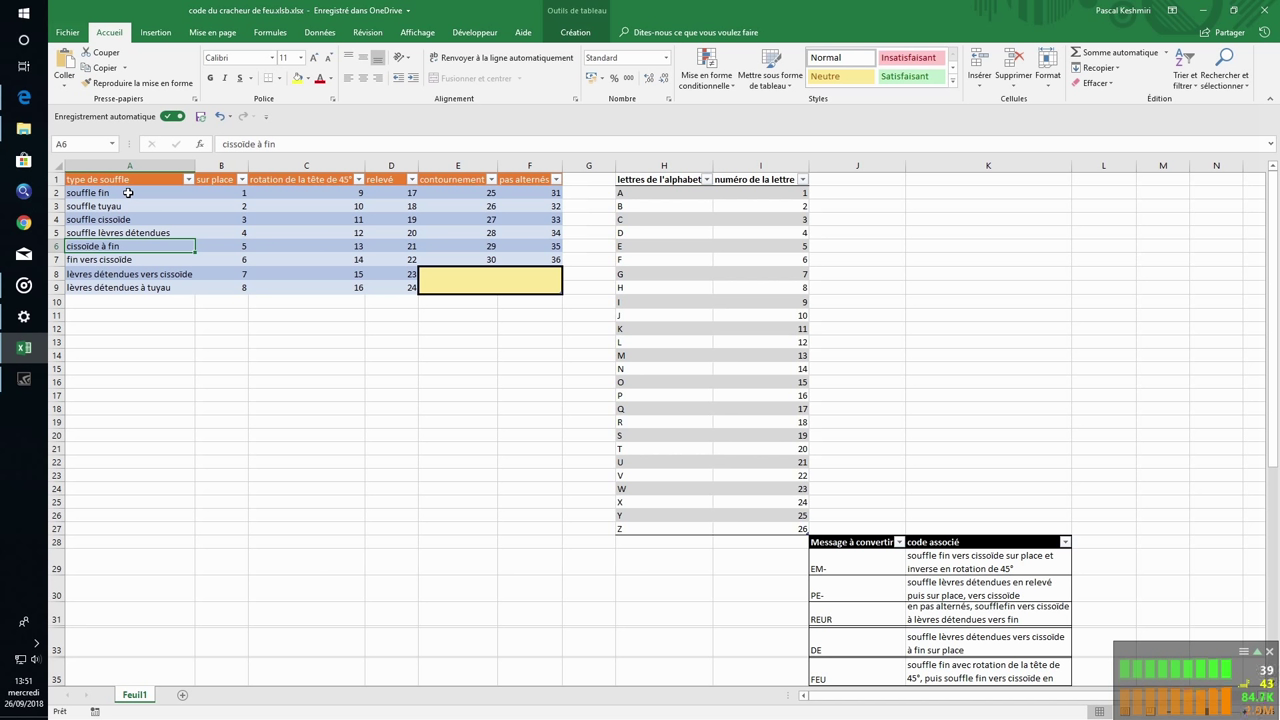
key(Up)
key(Up)
key(Up)
key(Up)
key(Down)
key(Down)
key(Down)
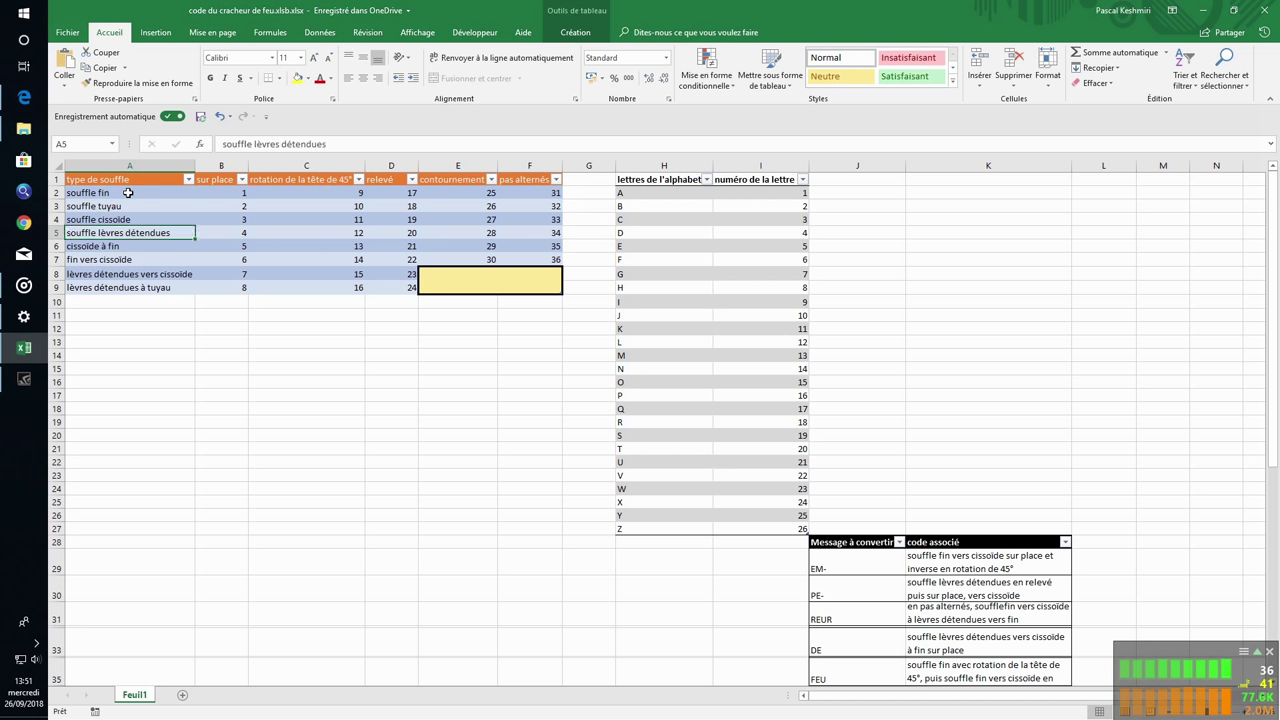
key(Up)
key(Up)
key(Up)
key(Down)
key(Down)
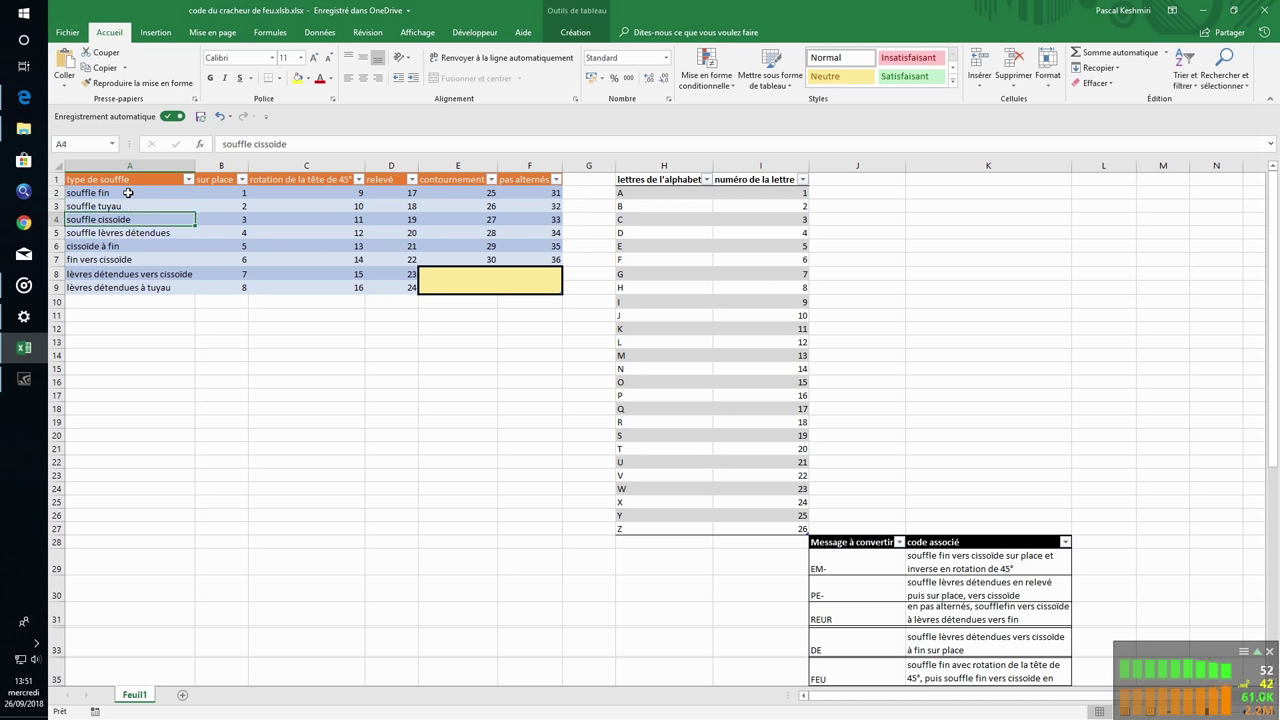
key(Up)
key(Up)
key(Down)
key(Down)
key(Down)
key(Up)
key(Up)
key(Up)
key(Down)
key(Down)
key(Down)
key(Down)
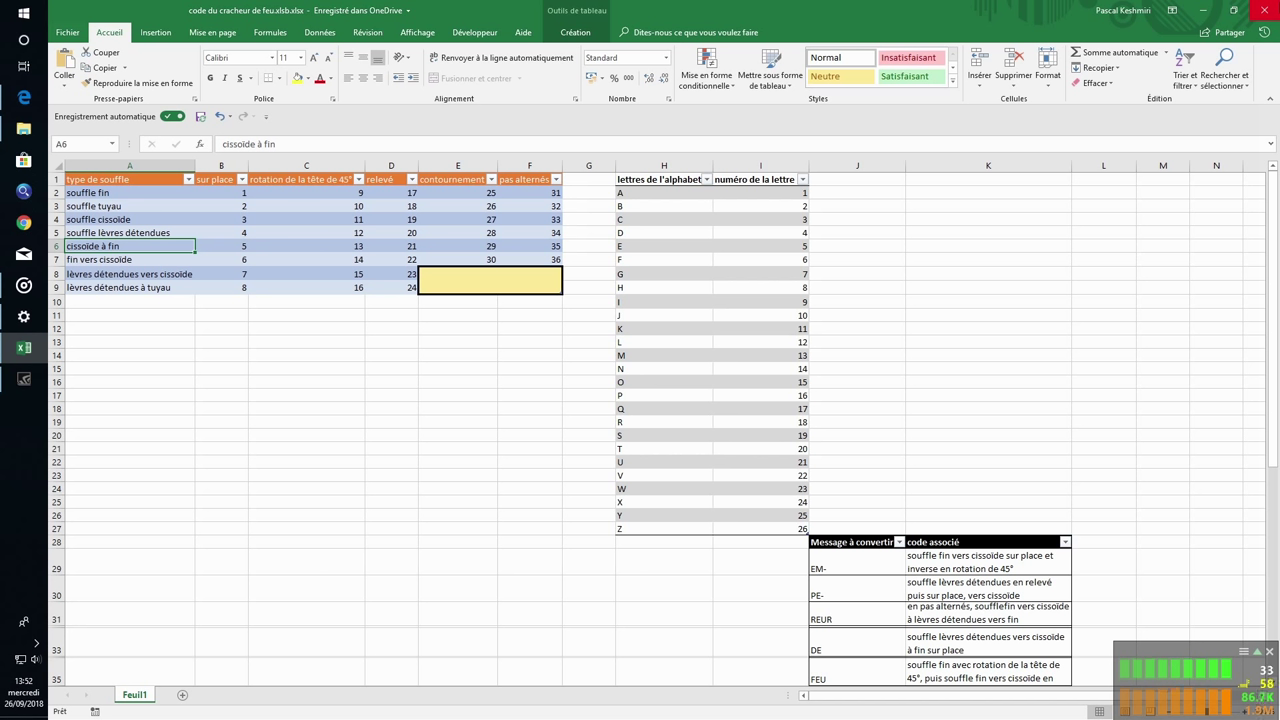
Compare the combined breath types cissoïde à fin and fin vers cissoïde.
click(129, 259)
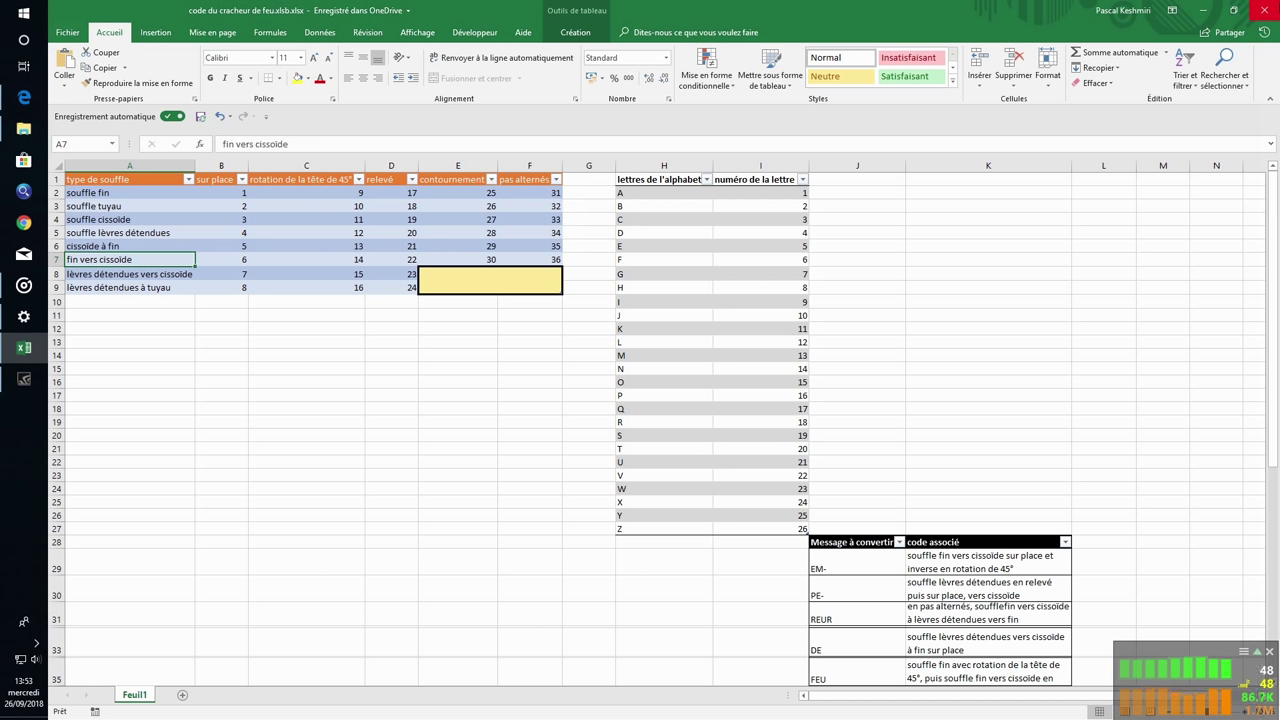
click(129, 246)
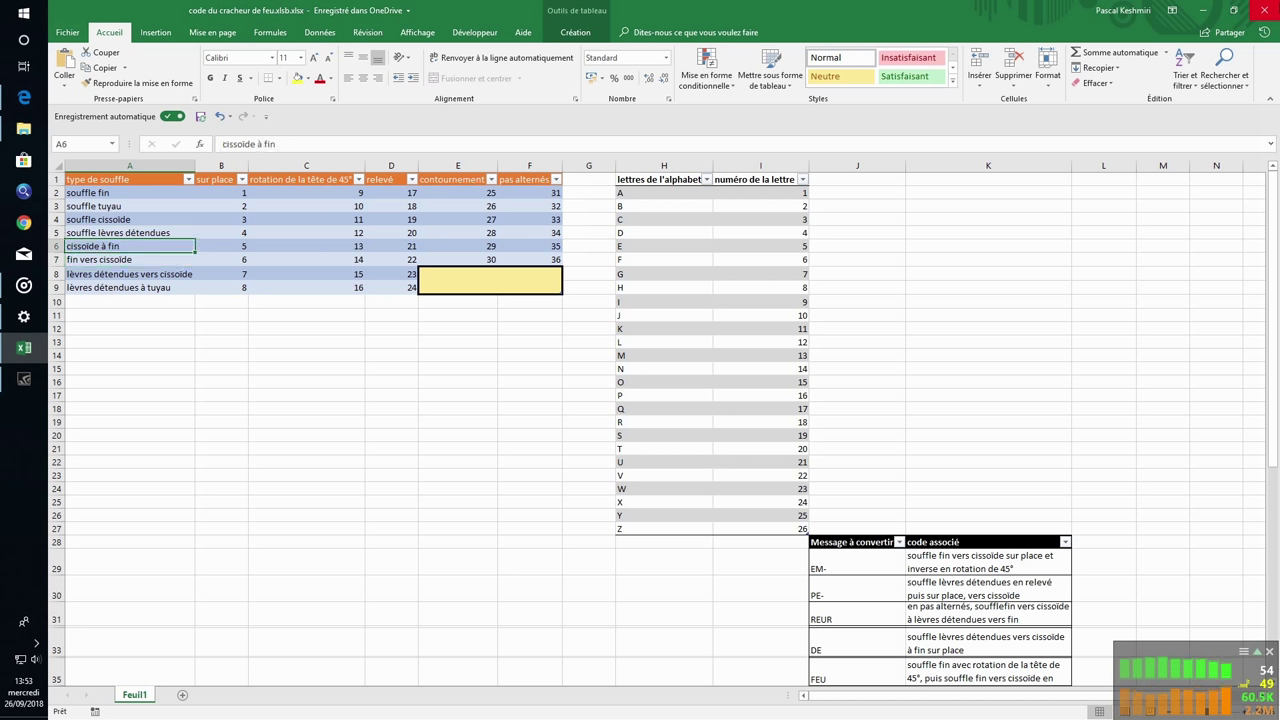
click(129, 259)
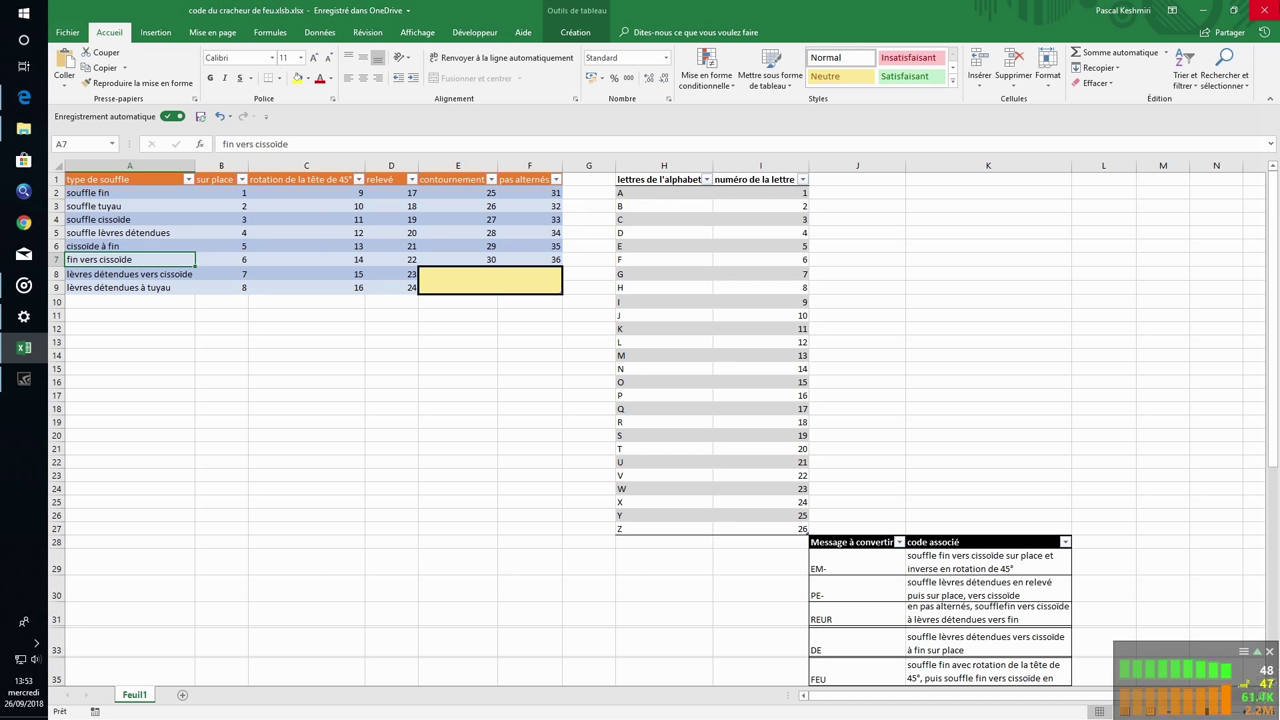
Examine the code numbers of the fin vers cissoïde row across all positions, from sur place to pas alternés.
key(Right)
key(Right)
key(Right)
key(Right)
key(Left)
key(Left)
key(Left)
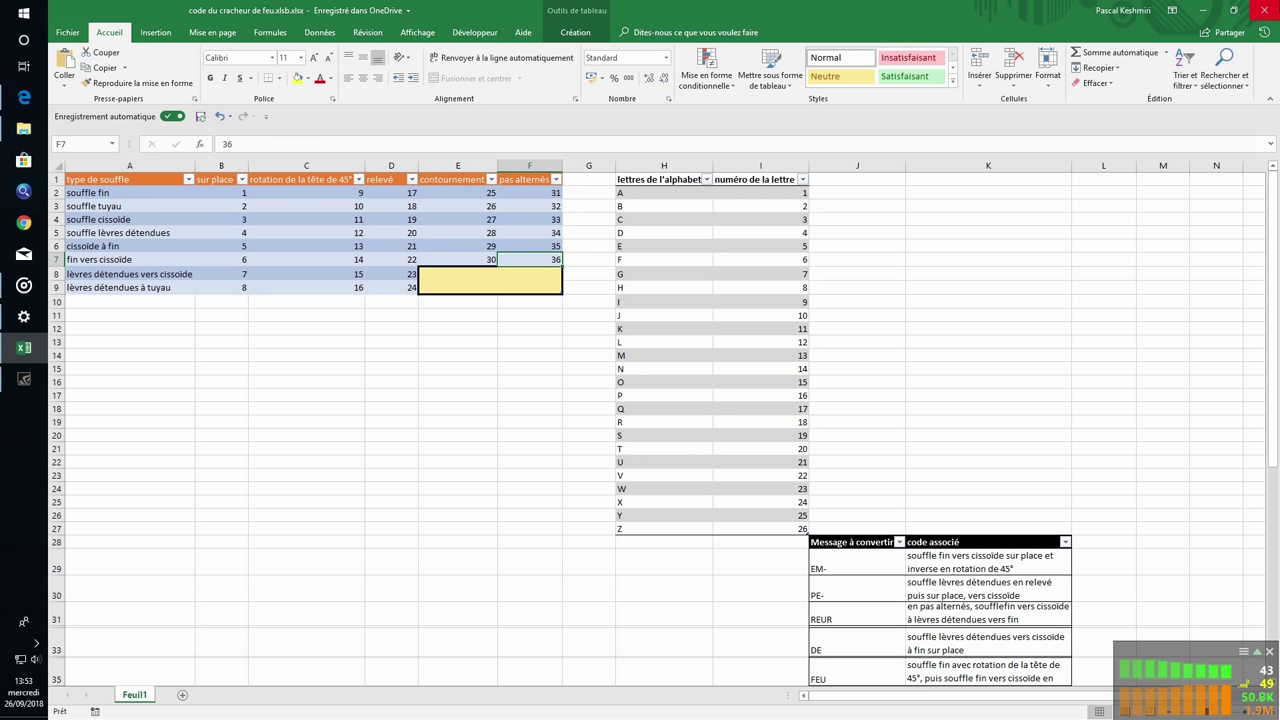
key(Right)
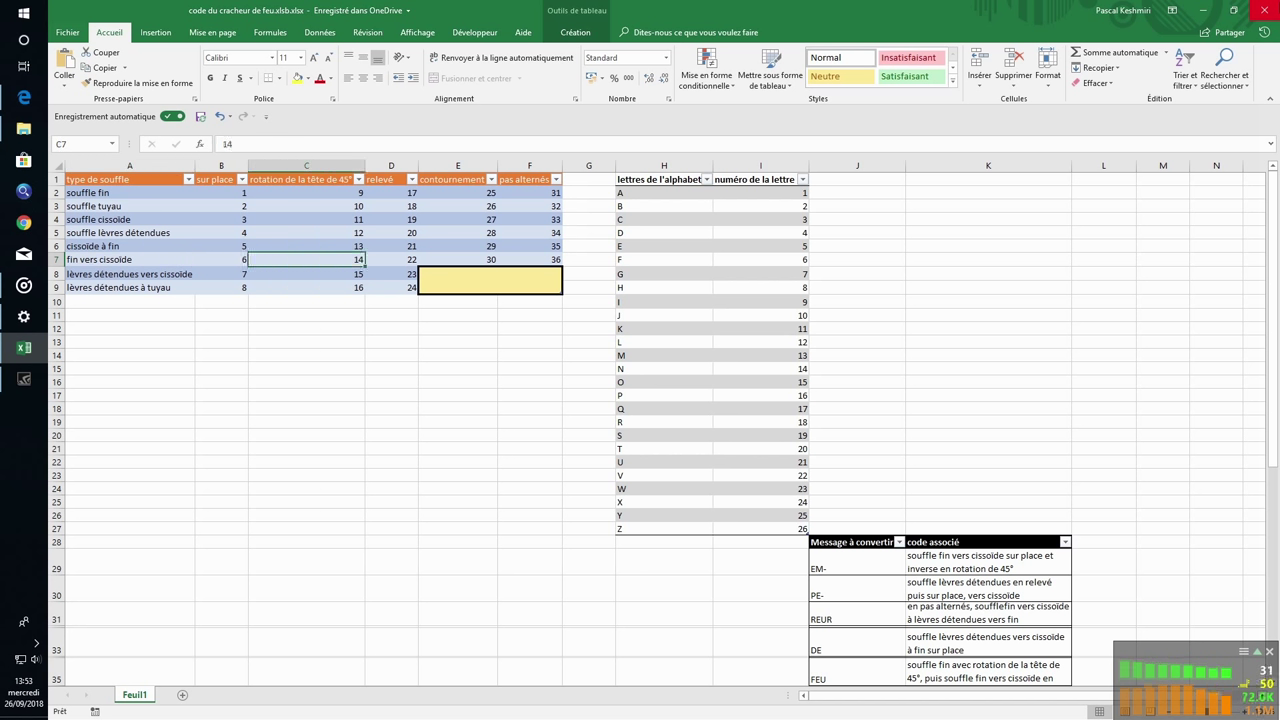
key(Right)
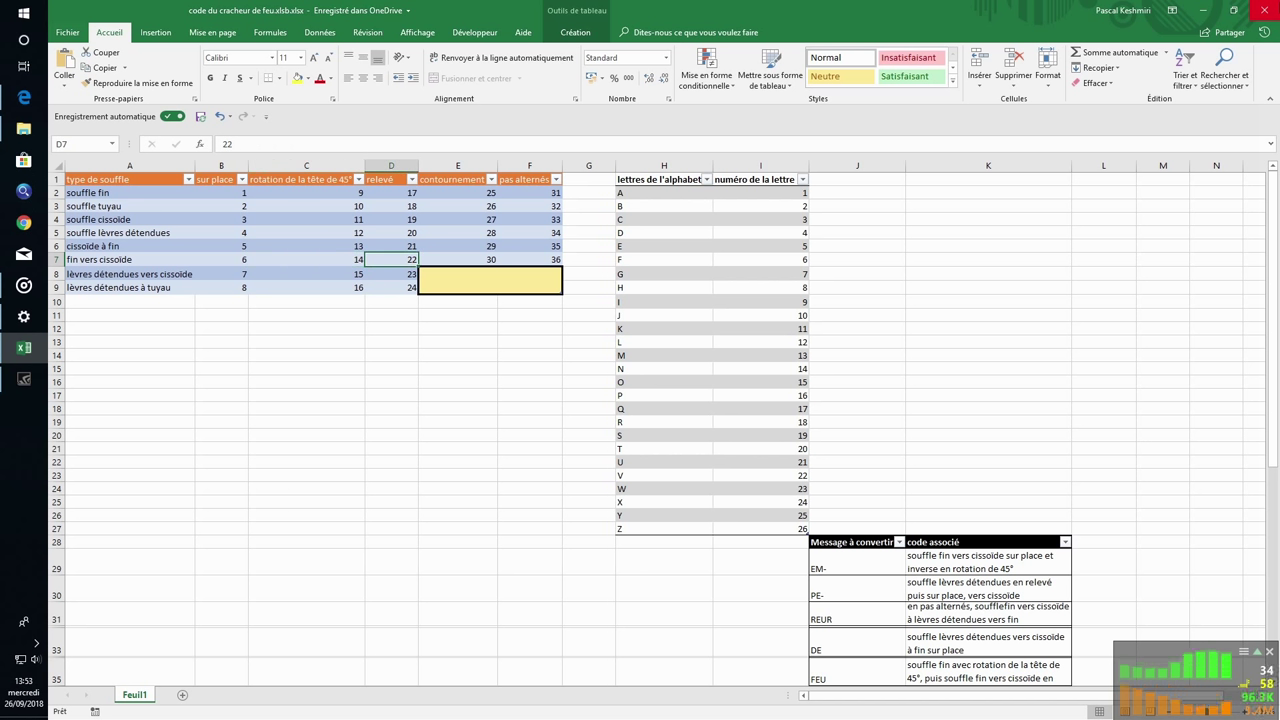
click(458, 259)
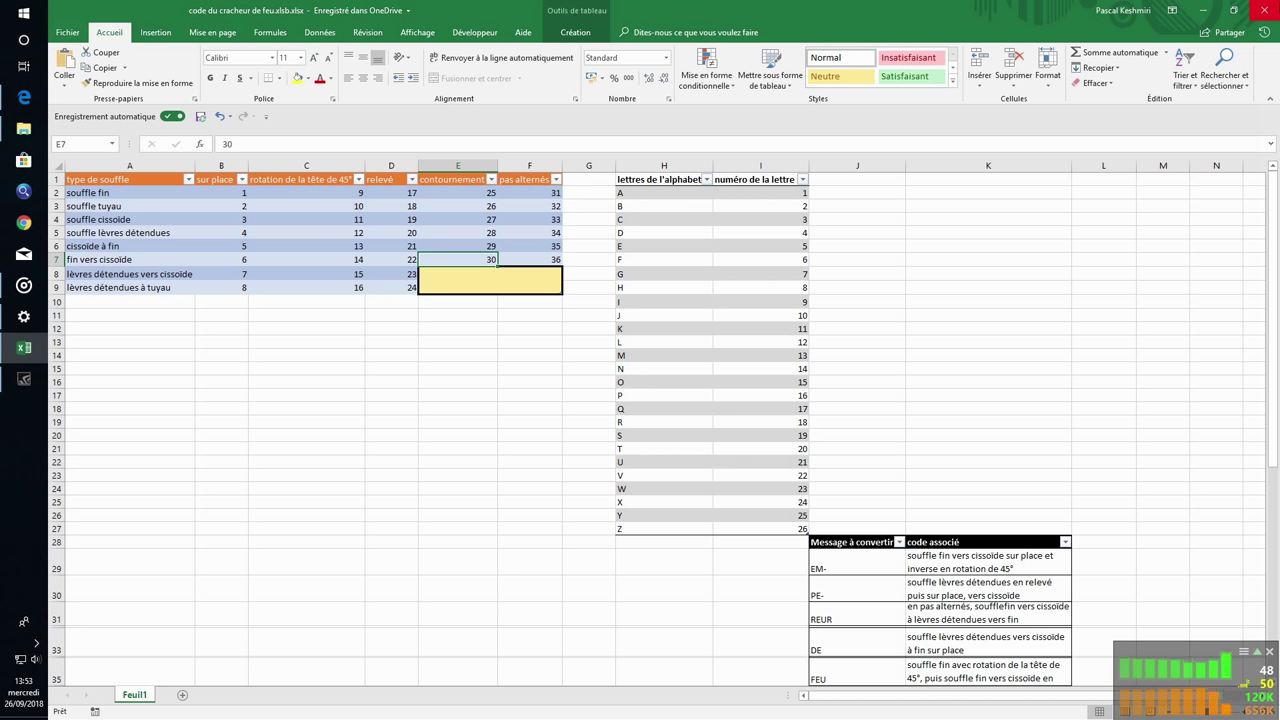
click(530, 259)
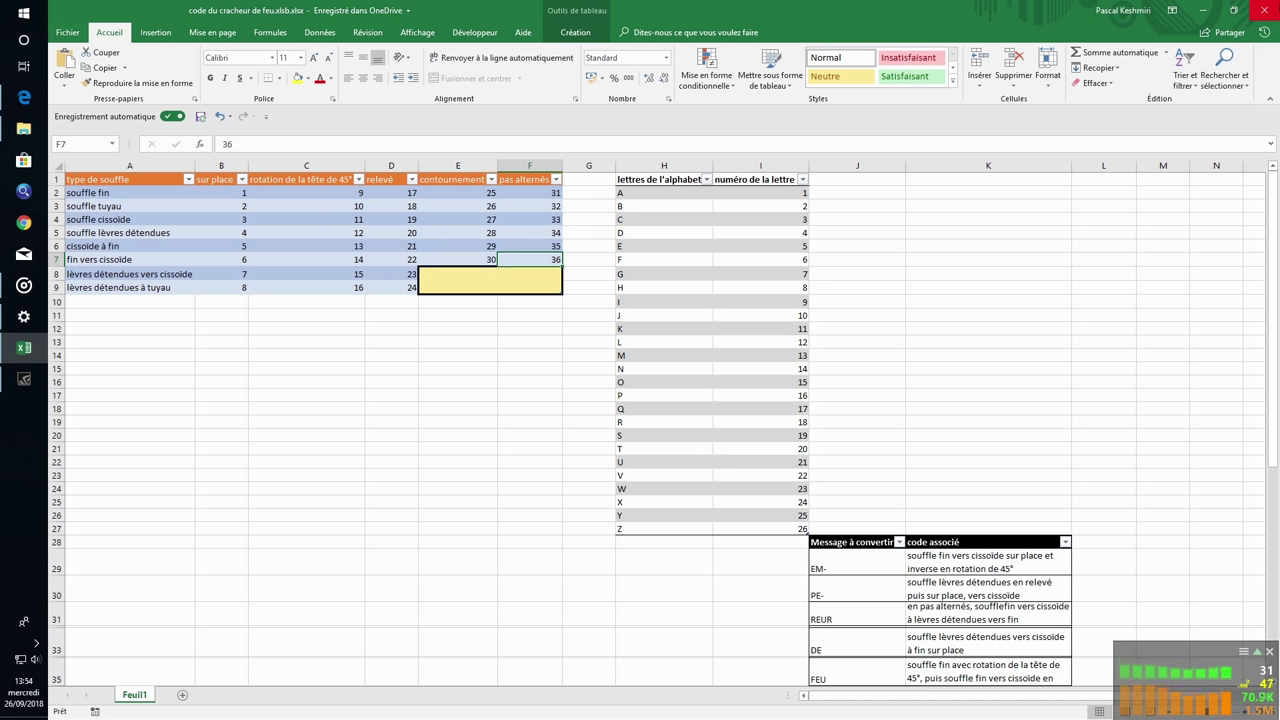
key(Left)
key(Left)
key(Left)
key(Left)
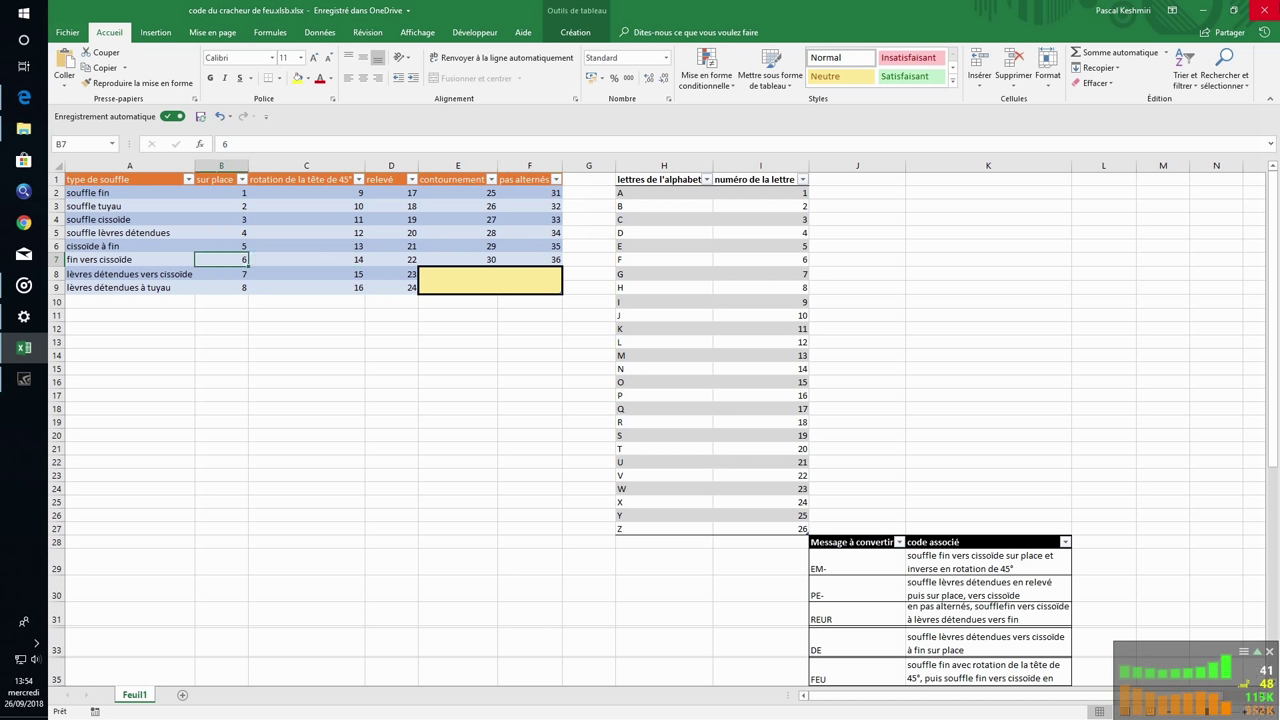
Examine the code numbers of the lèvres détendues vers cissoïde row for sur place, rotation de la tête de 45° and relevé.
click(221, 273)
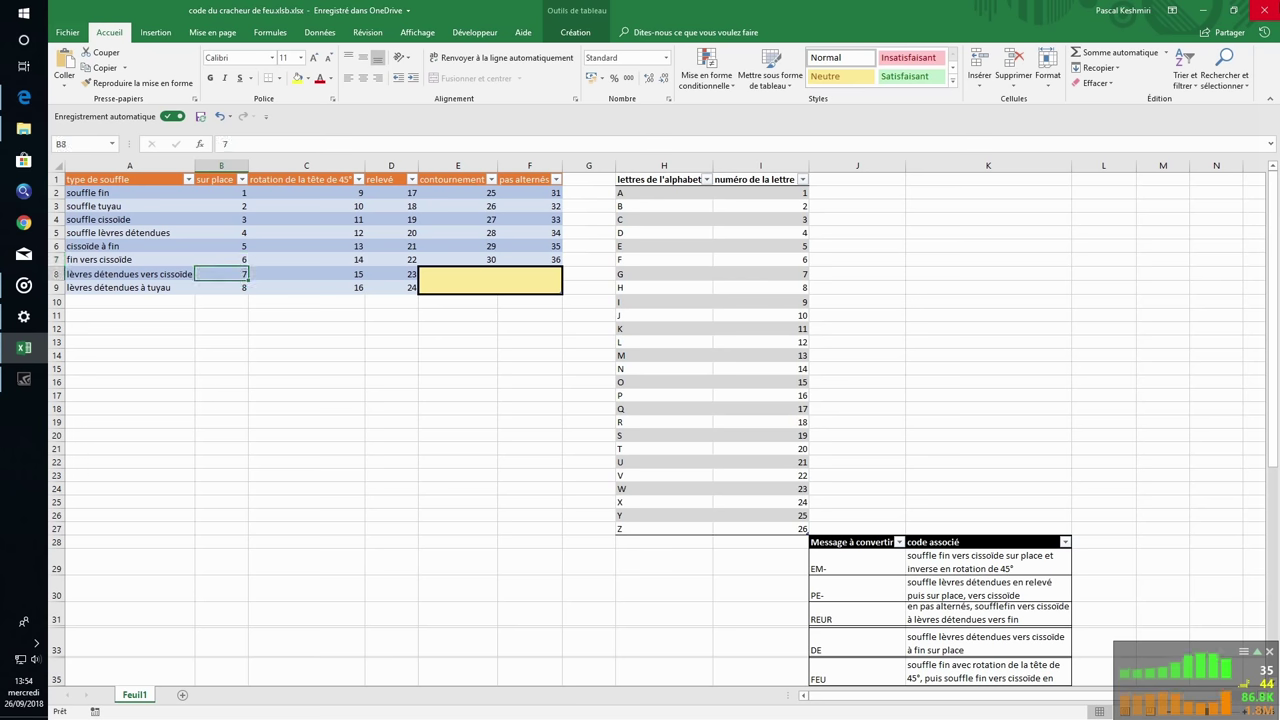
key(Right)
key(Right)
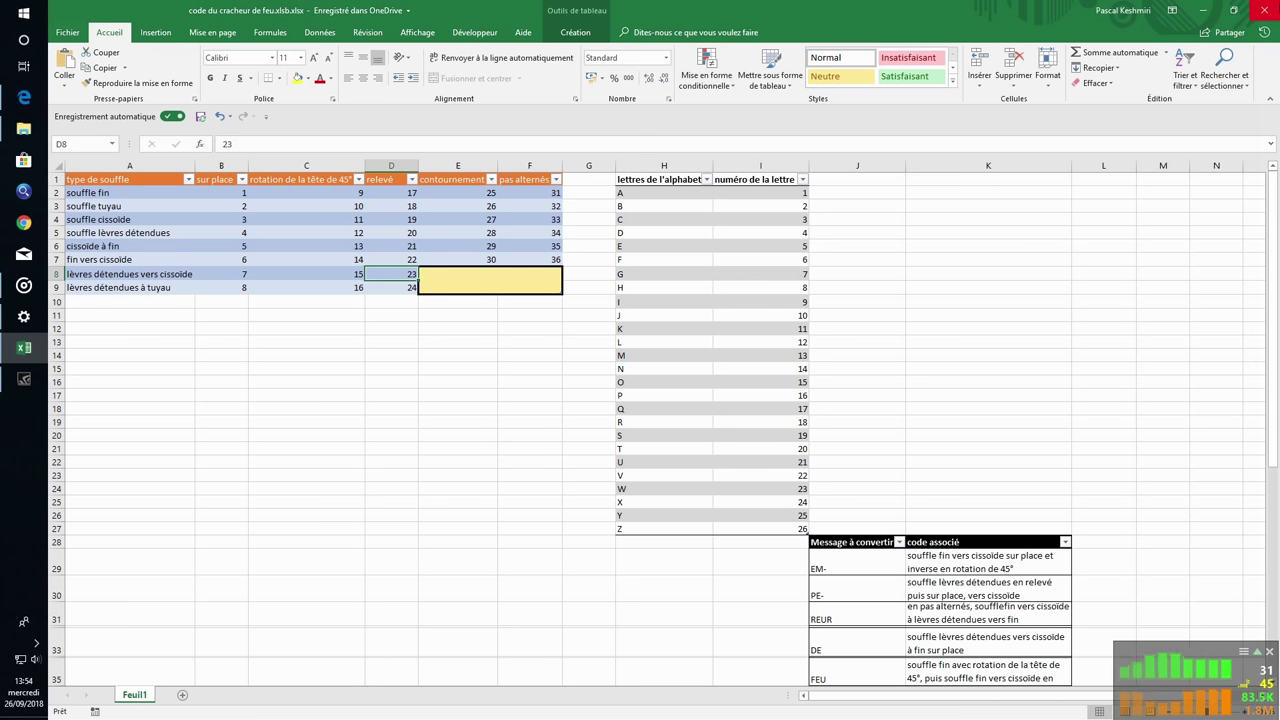
key(Left)
key(Left)
key(Left)
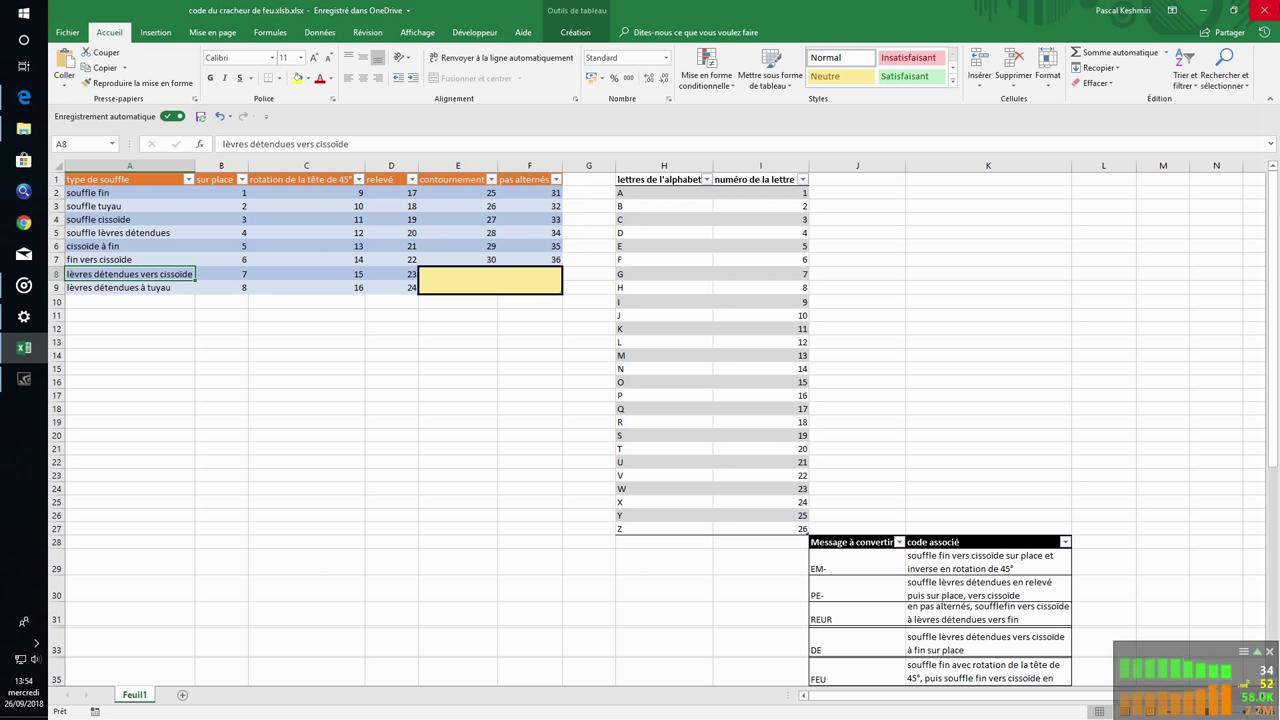
key(Right)
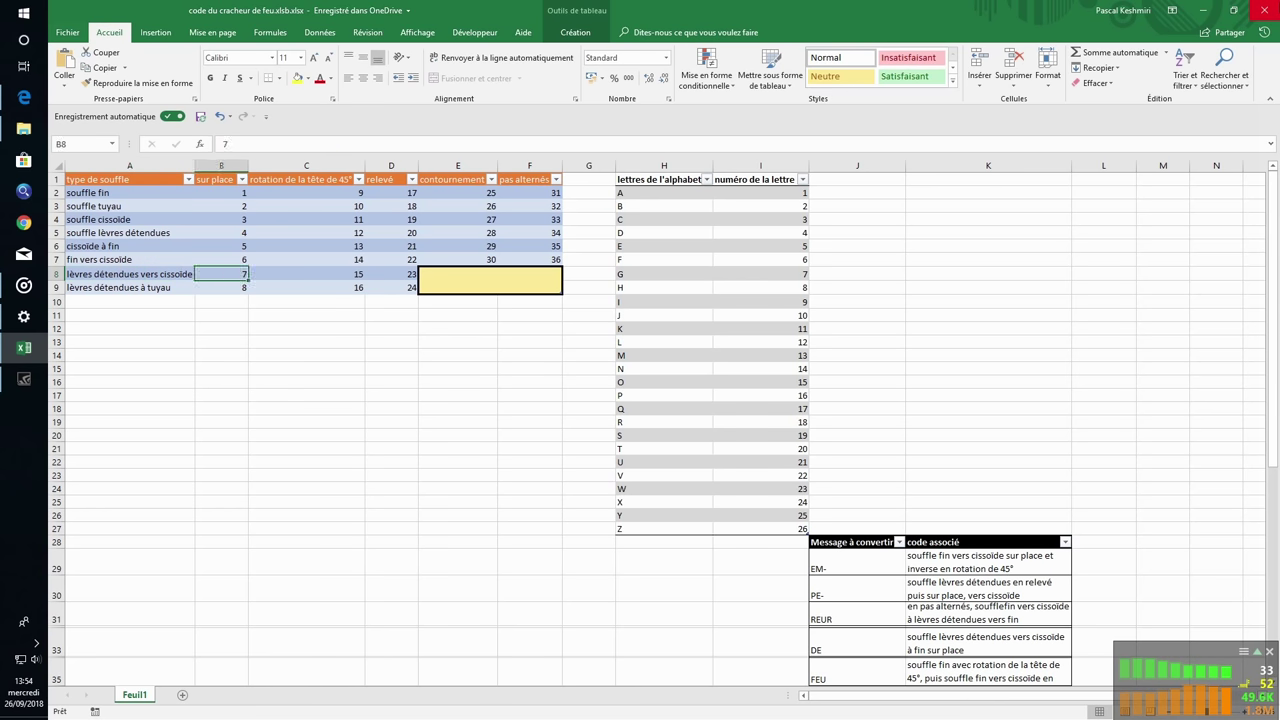
key(Right)
key(Right)
key(Left)
key(Left)
key(Left)
Compare the last two breath types, lèvres détendues vers cissoïde and lèvres détendues à tuyau.
key(Down)
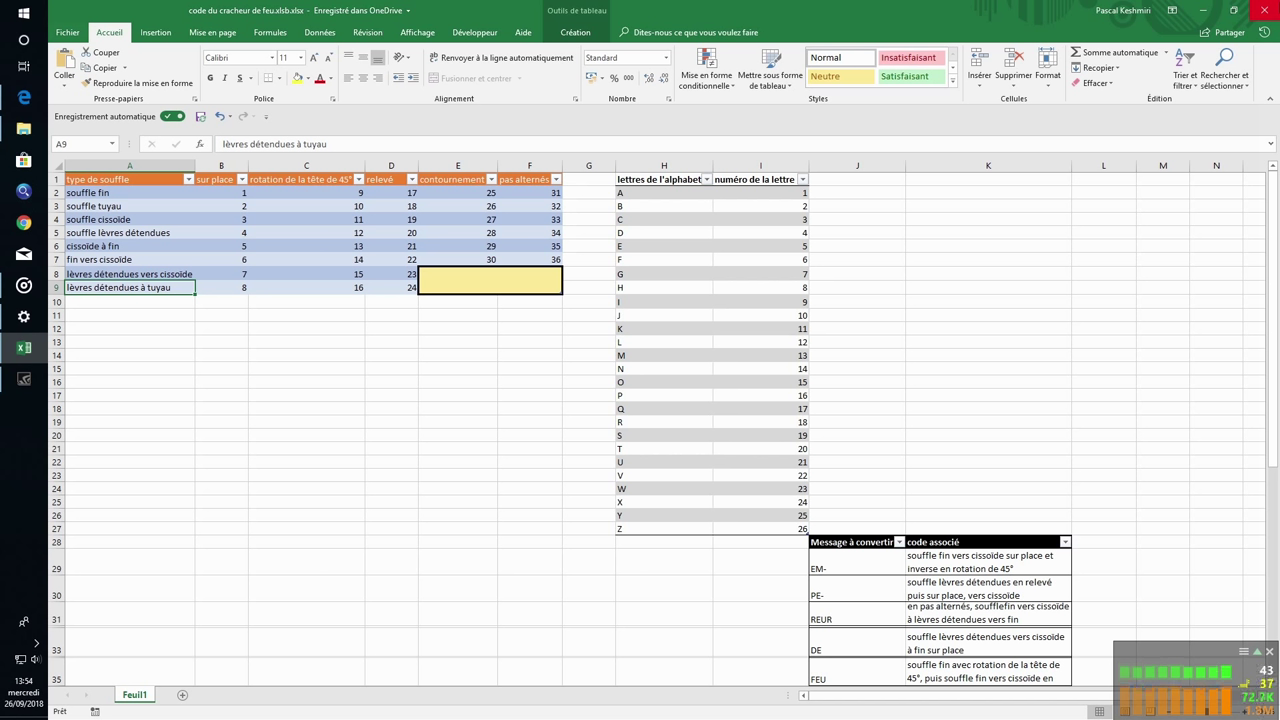
click(129, 274)
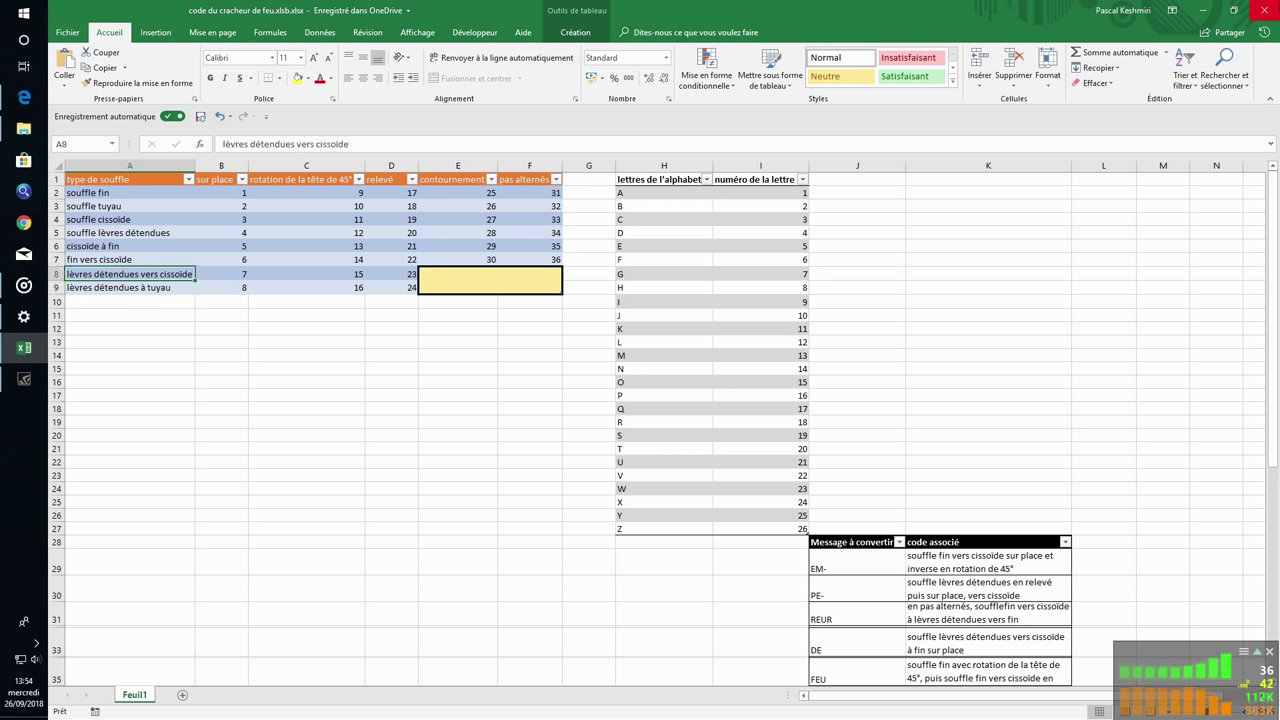
click(129, 287)
click(129, 274)
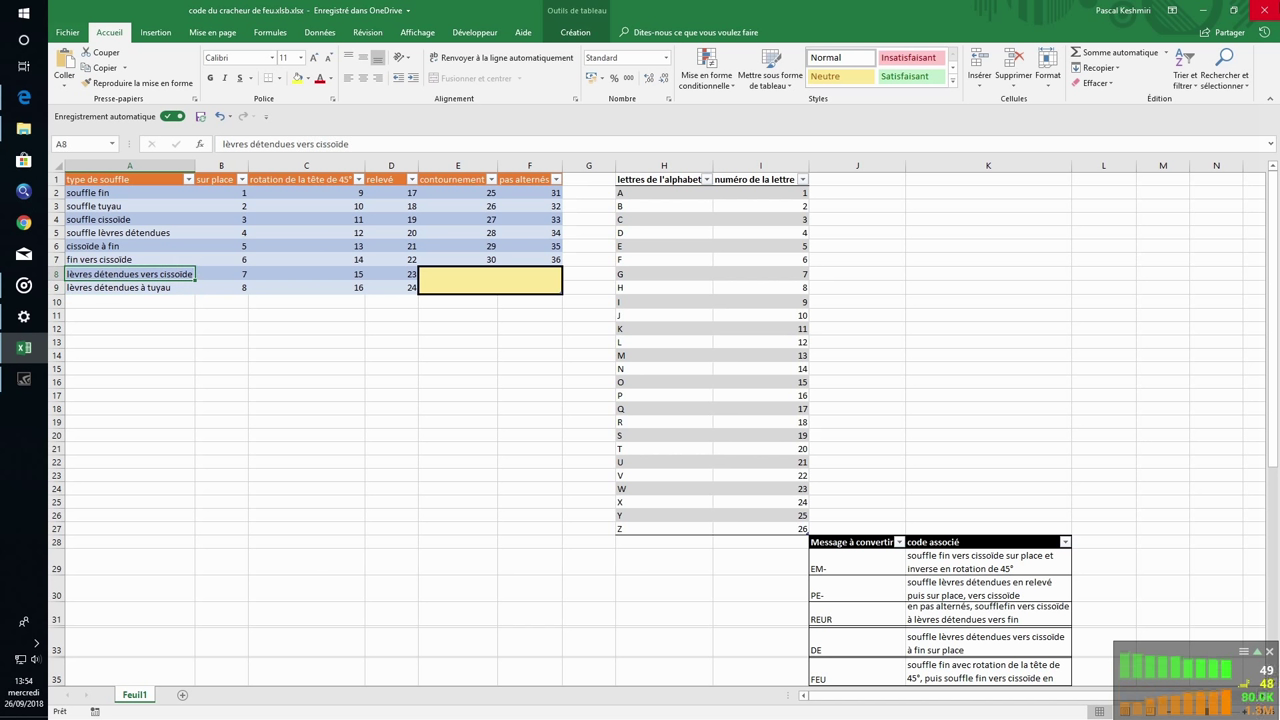
click(130, 287)
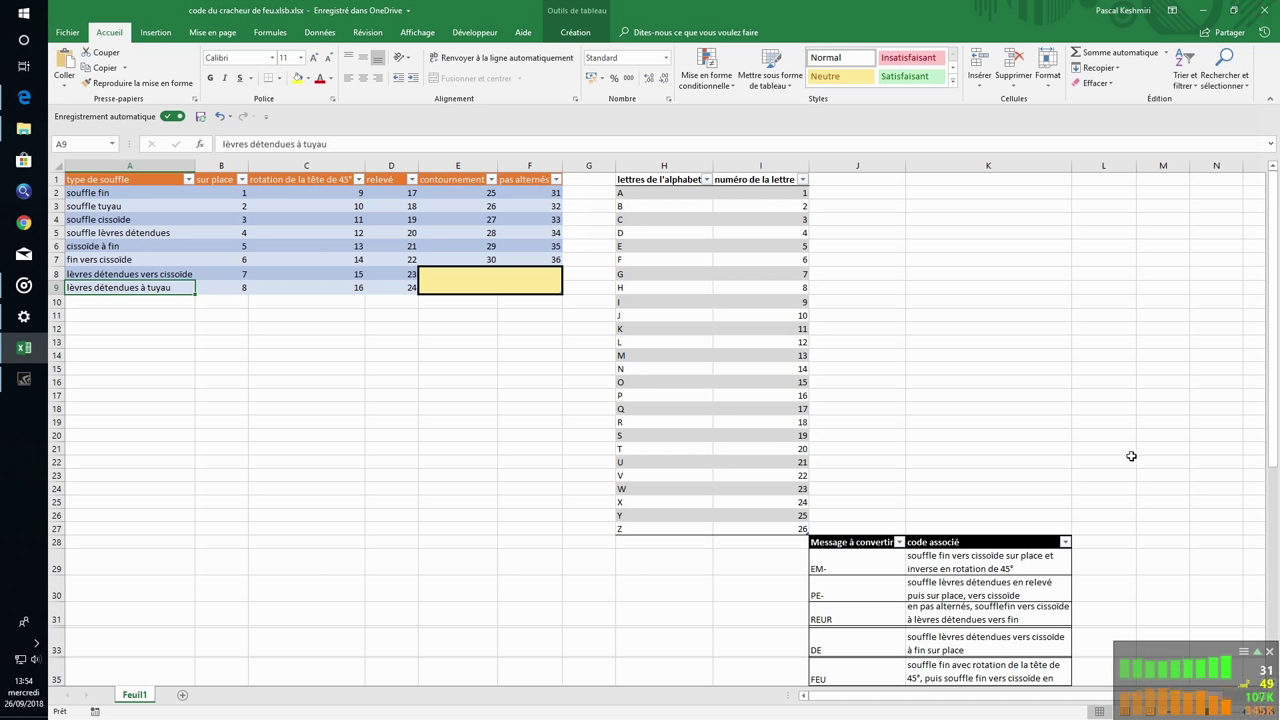
Look over the code numbers under rotation de la tête de 45° and sur place, back up to the souffle fin row.
key(Right)
key(Right)
key(Up)
key(Up)
key(Up)
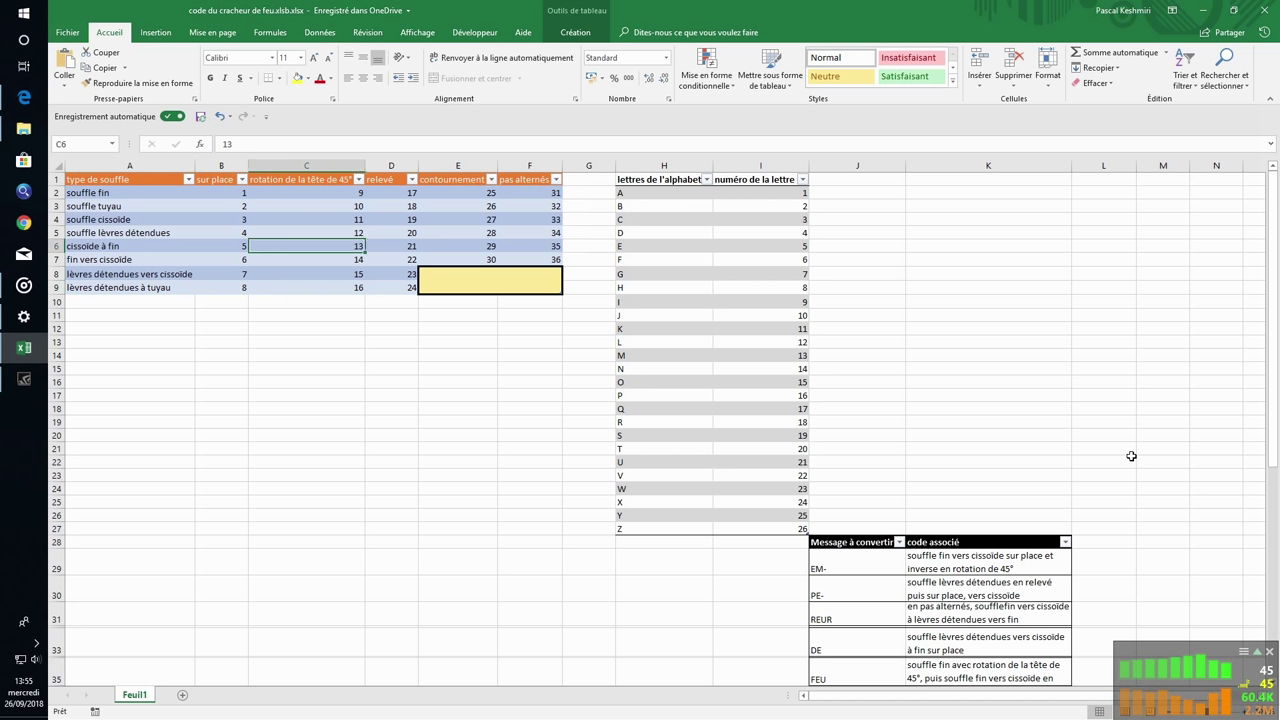
key(Up)
key(Left)
key(Up)
key(Up)
key(Up)
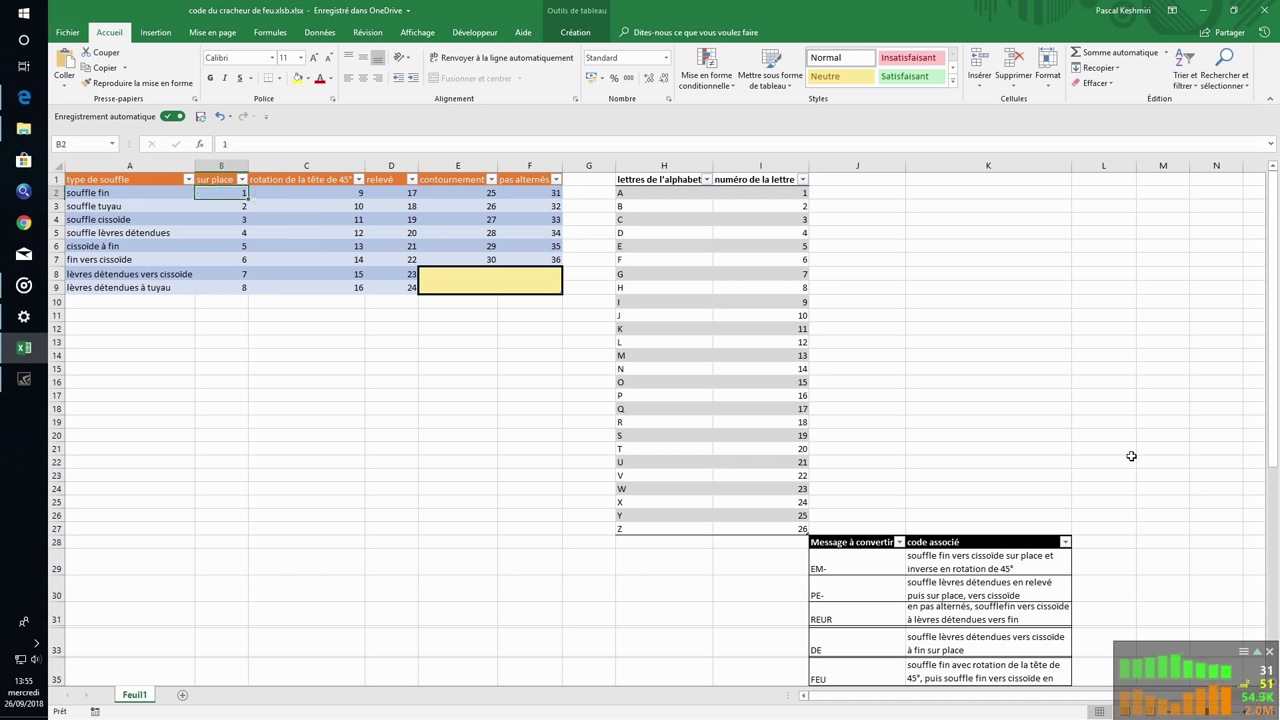
Examine the code numbers down the sur place column and back up the rotation de la tête de 45° column.
key(Down)
key(ctrl+Down)
key(Up)
key(Up)
key(Right)
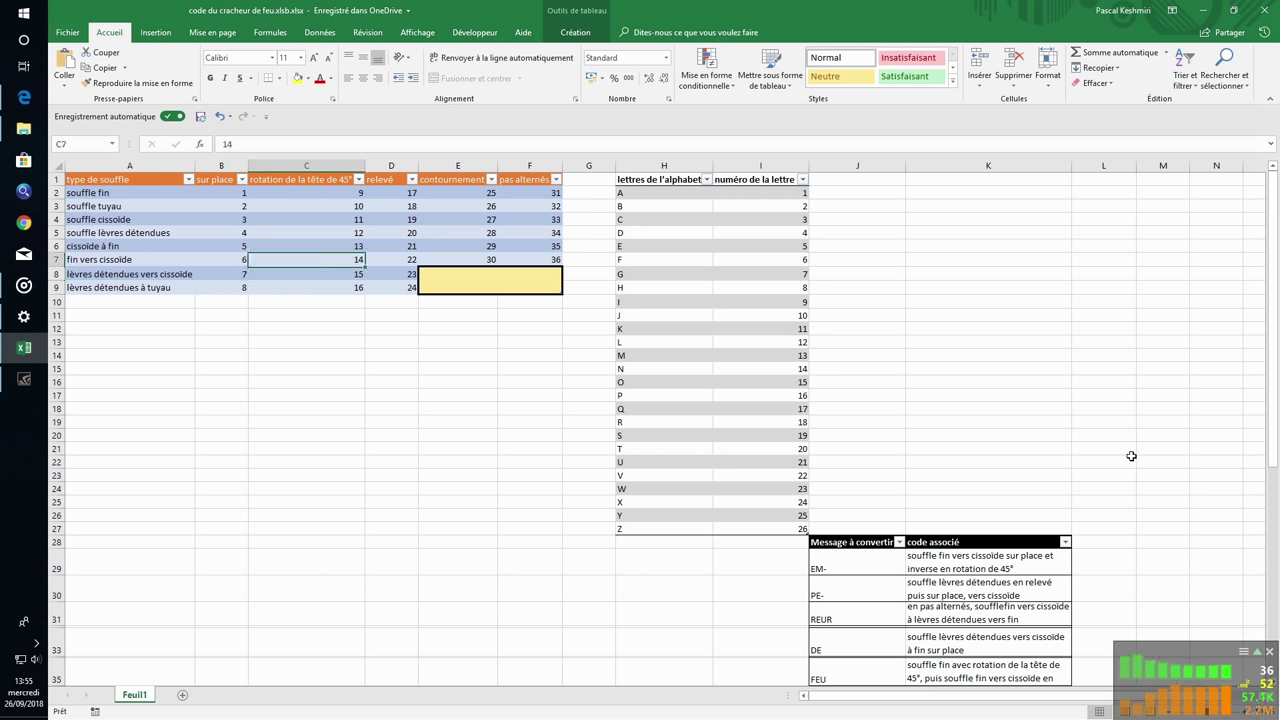
key(Down)
key(Down)
key(Up)
key(Up)
key(Up)
key(Up)
key(Up)
key(Up)
key(Up)
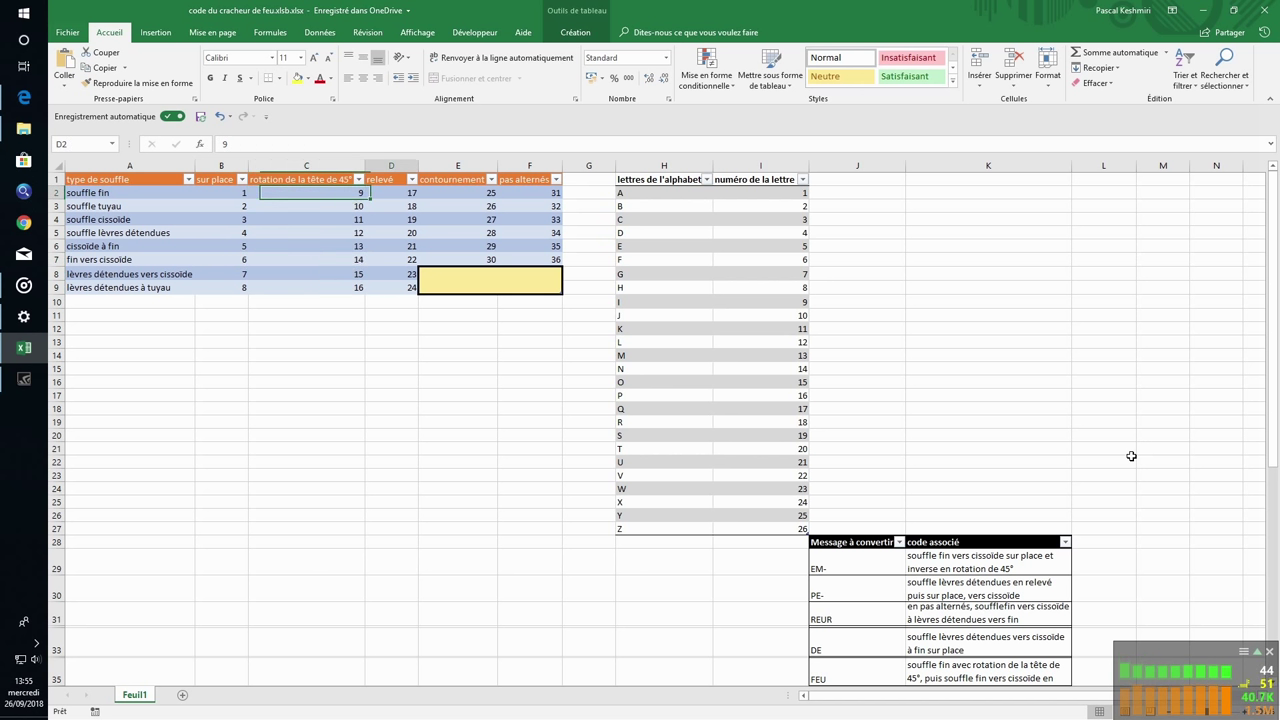
Examine the code numbers under relevé and contournement, then across the fin vers cissoïde row toward the alphabet table.
key(Right)
key(Down)
key(Down)
key(Down)
key(Right)
key(Down)
key(Down)
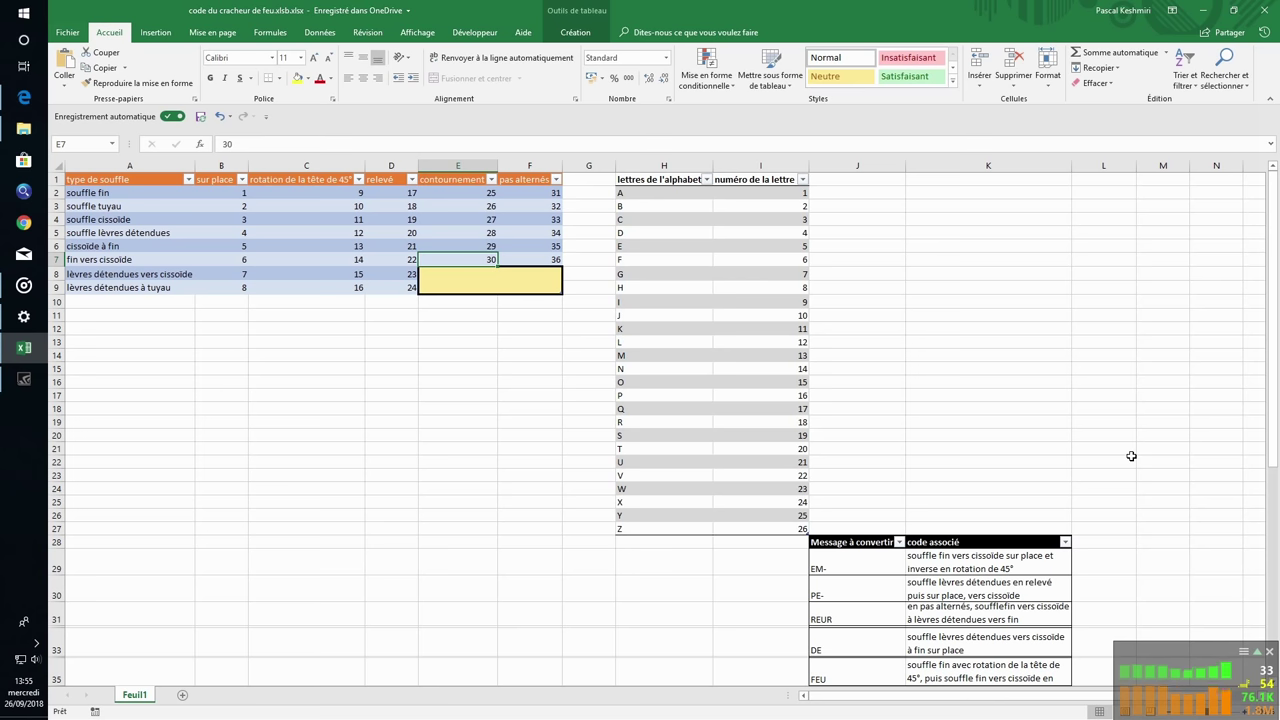
key(Right)
key(Right)
key(Right)
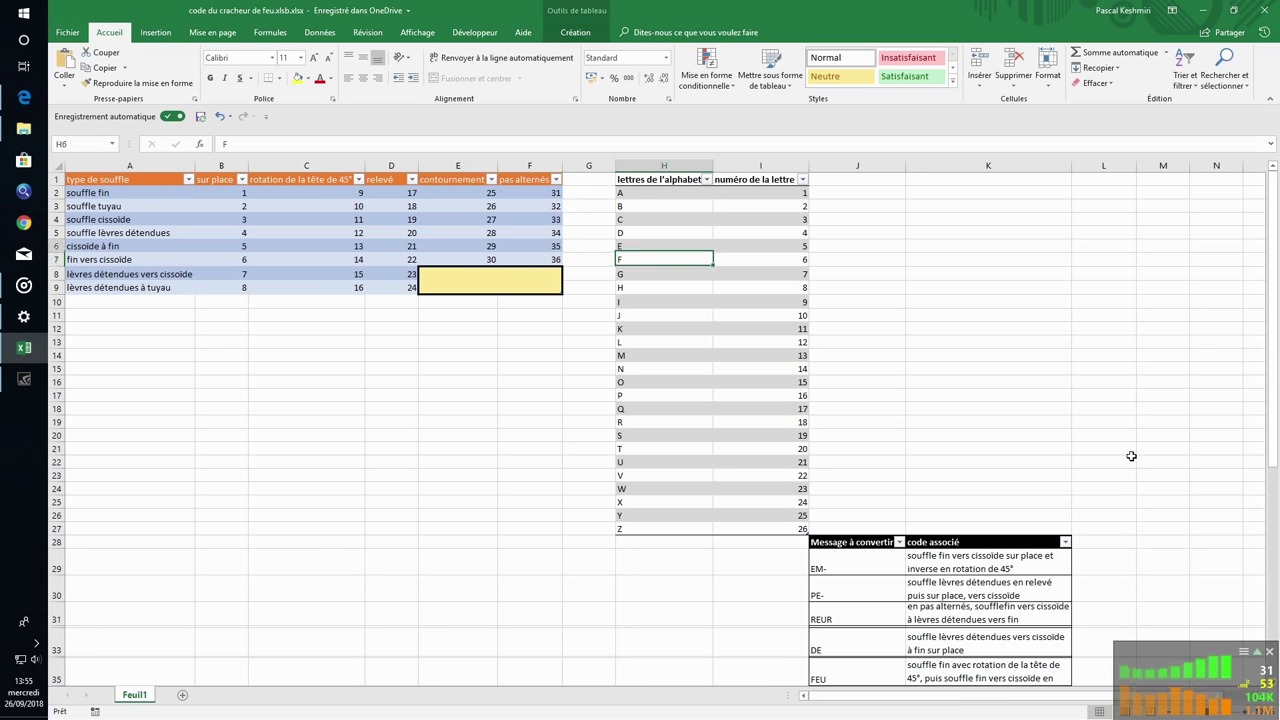
Look through the lettres de l'alphabet column from its first letters downward.
key(Up)
key(Up)
key(Up)
key(Up)
key(Up)
key(Down)
key(Down)
key(Down)
key(Down)
key(Down)
key(Down)
key(Down)
key(Down)
key(Down)
key(Down)
key(Down)
key(Down)
key(Down)
key(Down)
key(Down)
key(Down)
key(Down)
key(Down)
key(Down)
key(Down)
key(Down)
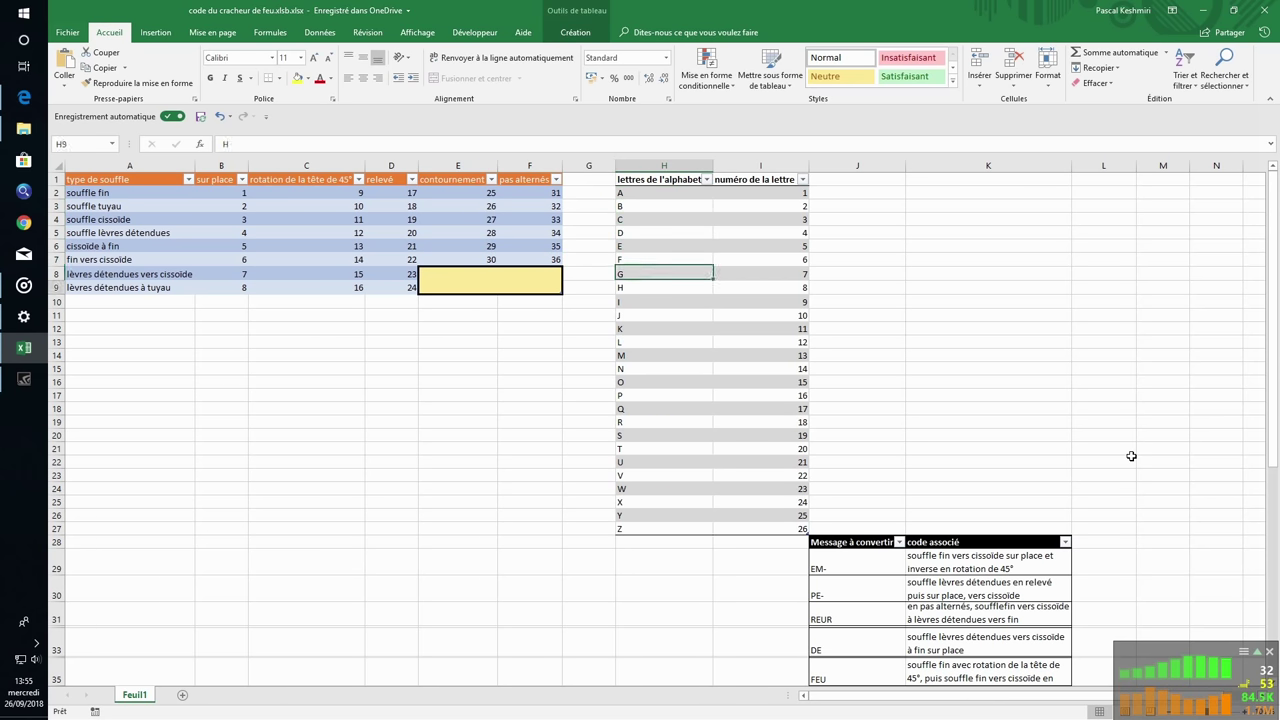
Look through the numéro de la lettre column back up to its header.
key(Right)
key(Down)
key(Up)
key(Up)
key(Up)
key(Up)
key(Up)
key(Up)
key(Up)
key(Up)
key(Up)
key(Up)
key(Up)
key(Up)
key(Up)
key(Up)
key(Up)
key(Up)
key(Up)
key(Up)
key(Up)
key(Up)
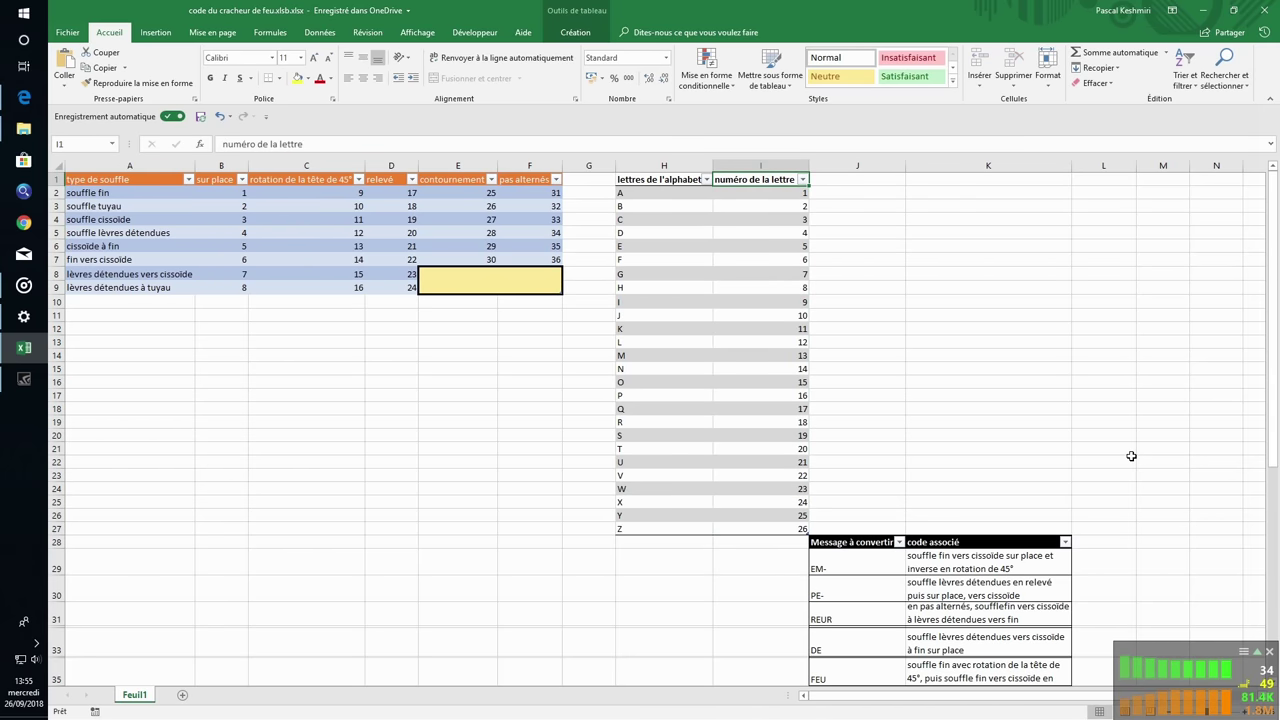
Read down the alphabet table from A to Z, matching each letter with its number.
key(Left)
key(Left)
key(Down)
key(Down)
key(Down)
key(Down)
key(Down)
key(Down)
key(Down)
key(Down)
key(Down)
key(Down)
key(Down)
key(Down)
key(Right)
key(Down)
key(Down)
key(Down)
key(Down)
key(Down)
key(Down)
key(Down)
key(Down)
key(Down)
key(Down)
key(Down)
key(Down)
key(Down)
key(Down)
key(Down)
key(Down)
key(Down)
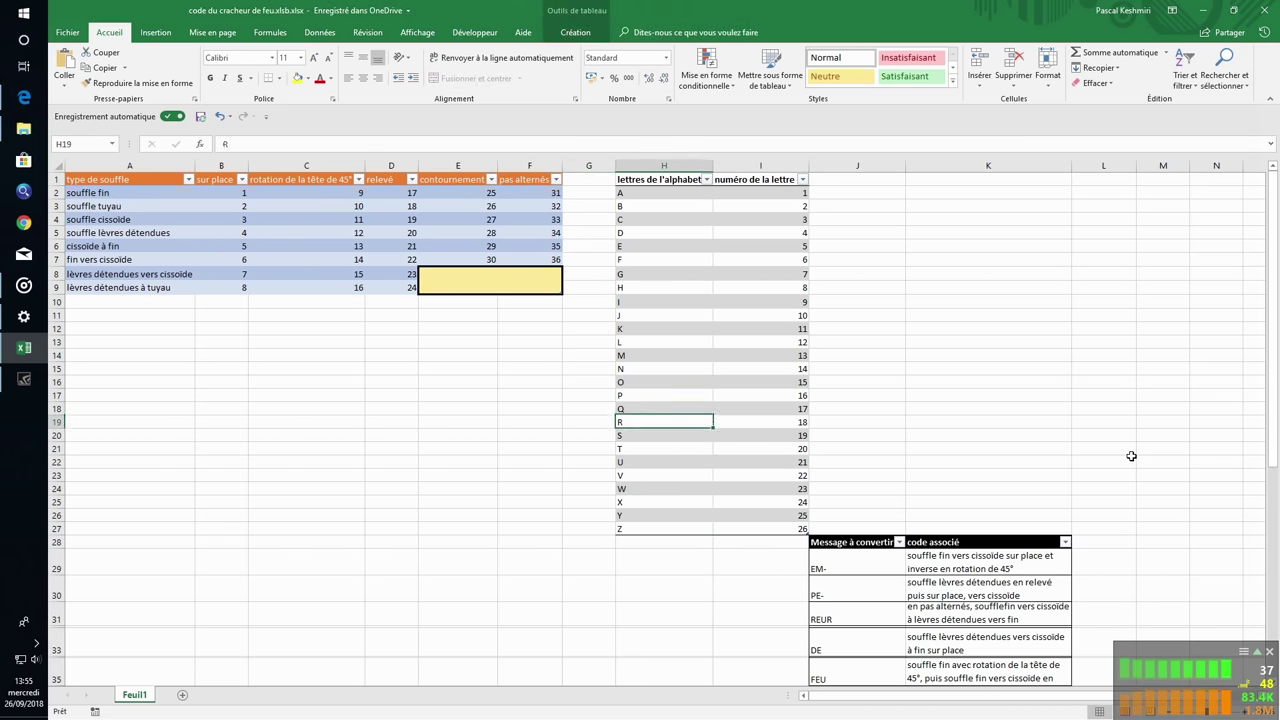
Review the alphabet letters in reverse order, from the end of the list up past R and M.
key(Up)
key(Up)
key(Up)
key(Up)
key(Up)
key(Up)
key(Up)
key(Up)
key(Up)
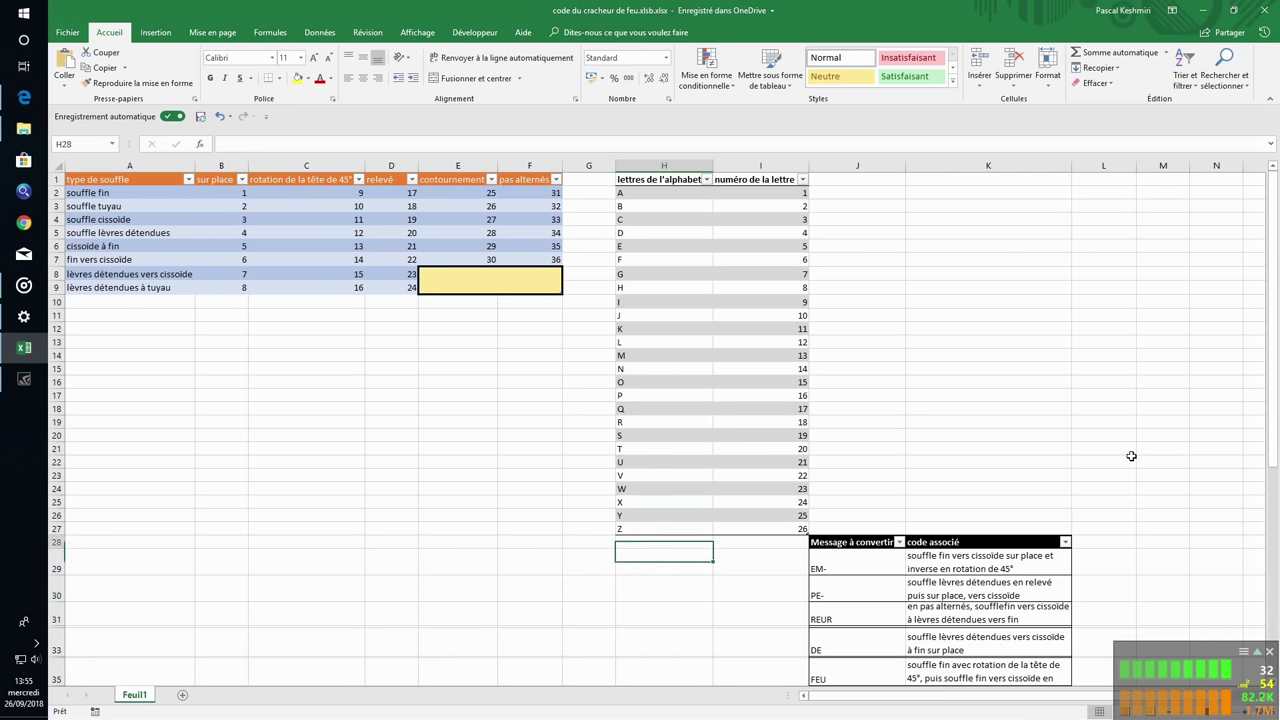
key(Up)
key(Up)
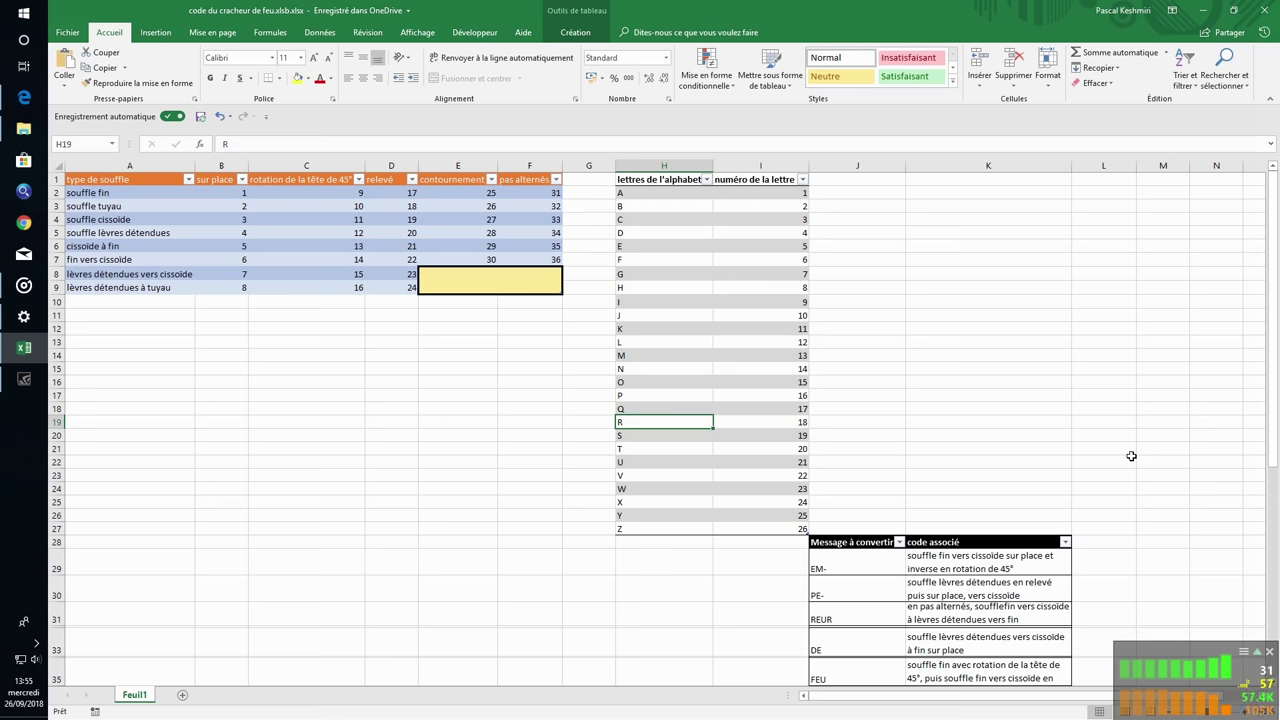
key(Up)
key(Up)
key(Up)
key(Up)
key(Up)
key(Up)
key(Up)
key(Up)
key(Up)
key(Up)
key(Up)
key(Up)
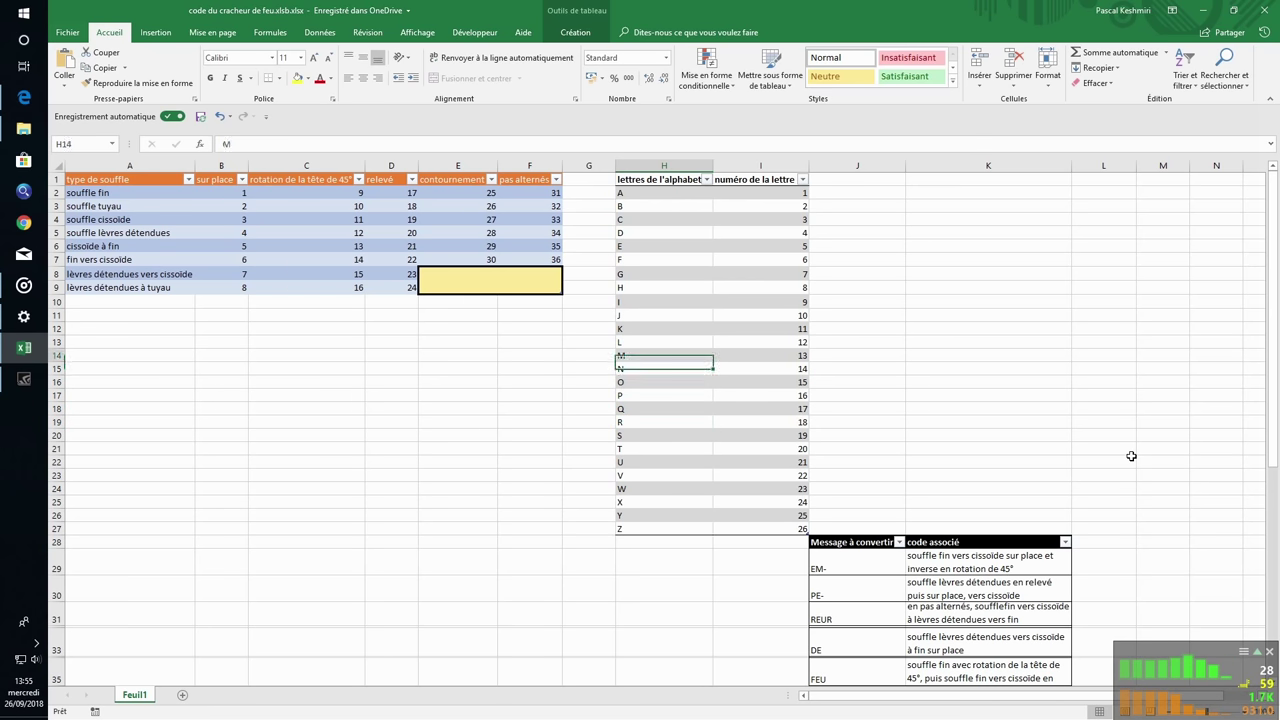
Compare the alphabet table with the souffle lèvres détendues row, from relevé across to pas alternés.
key(Left)
key(Left)
key(Left)
key(Left)
key(Up)
key(Up)
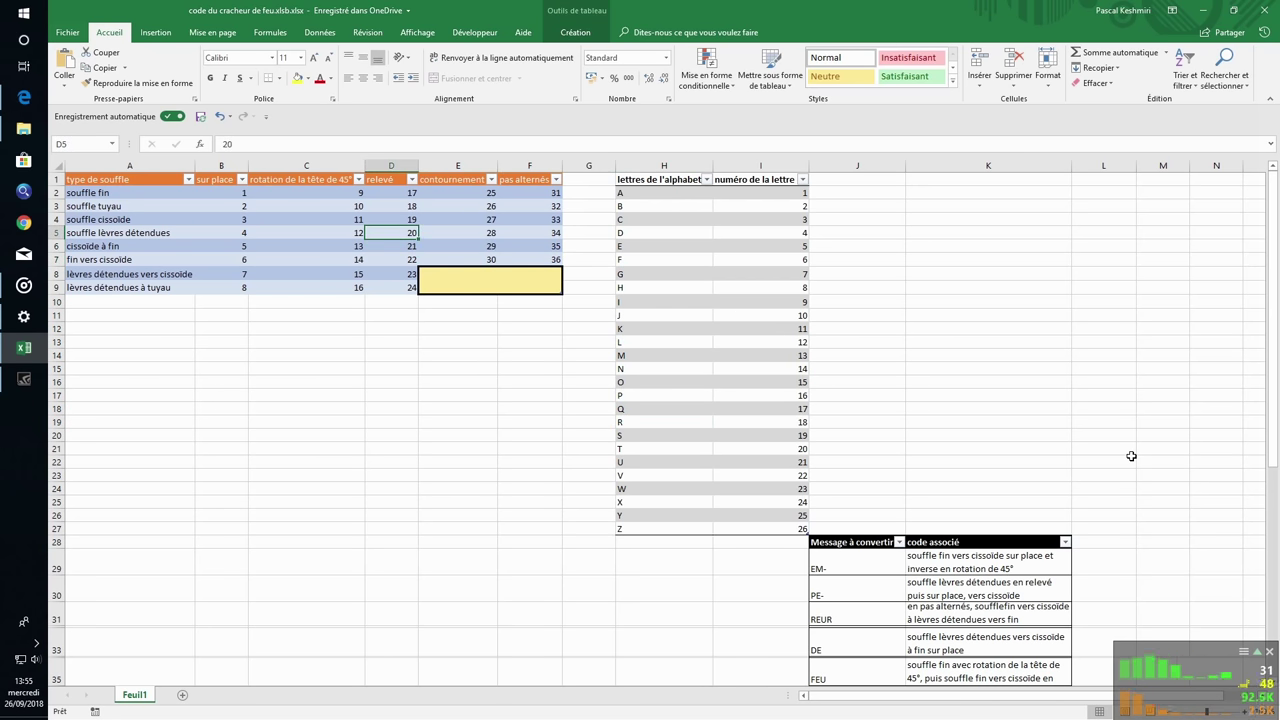
key(Right)
key(Right)
key(Right)
key(Right)
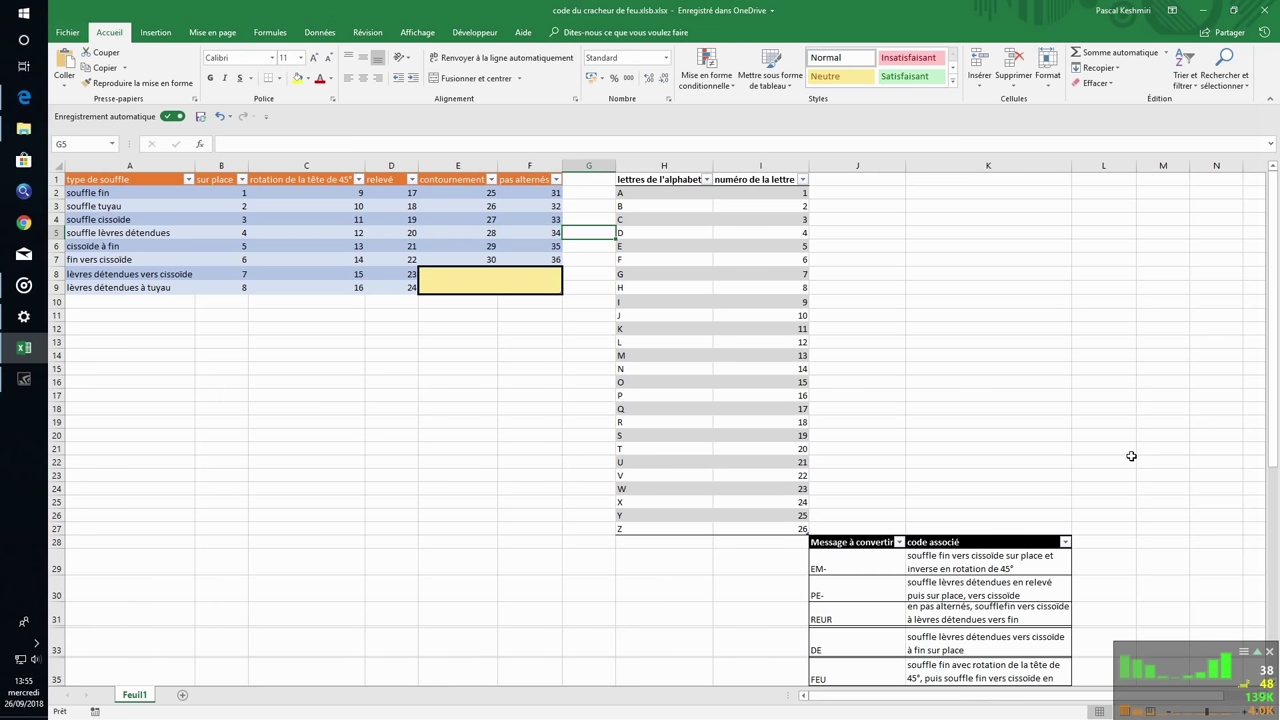
Check the number assigned to the letter F, along with the one for neighbouring E.
key(Down)
key(Down)
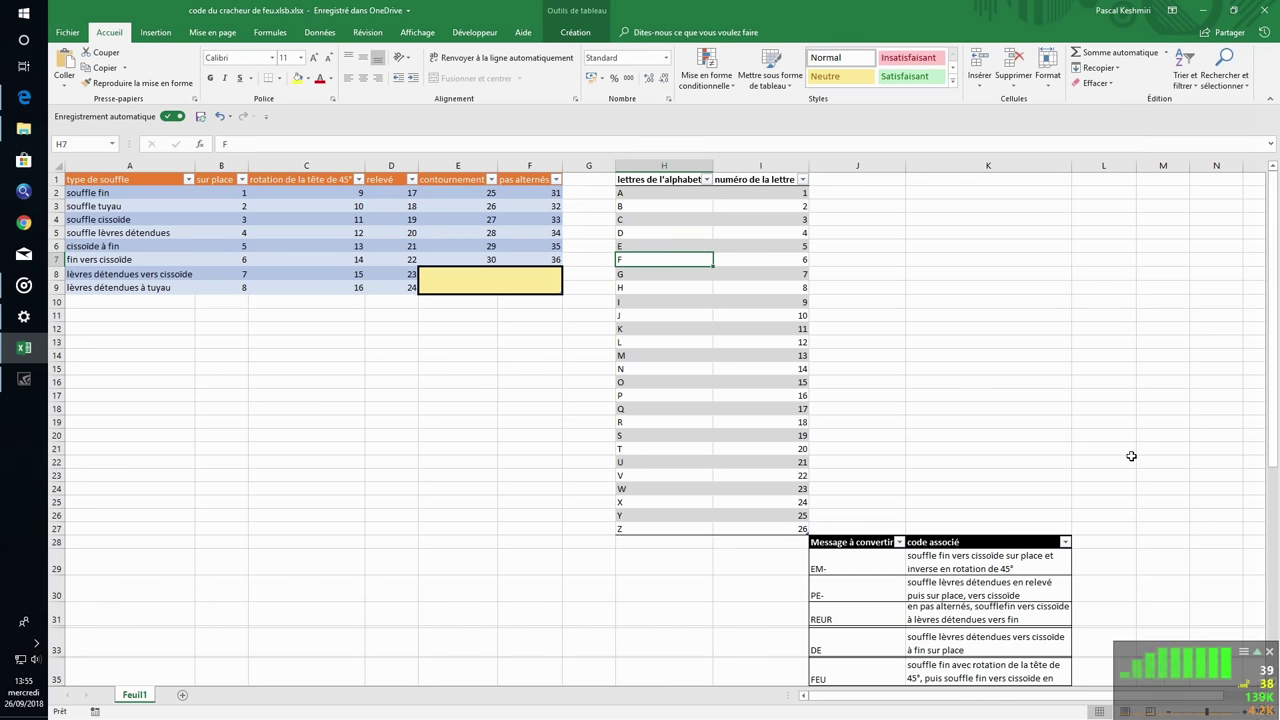
key(Down)
key(Up)
key(Right)
key(Right)
key(Left)
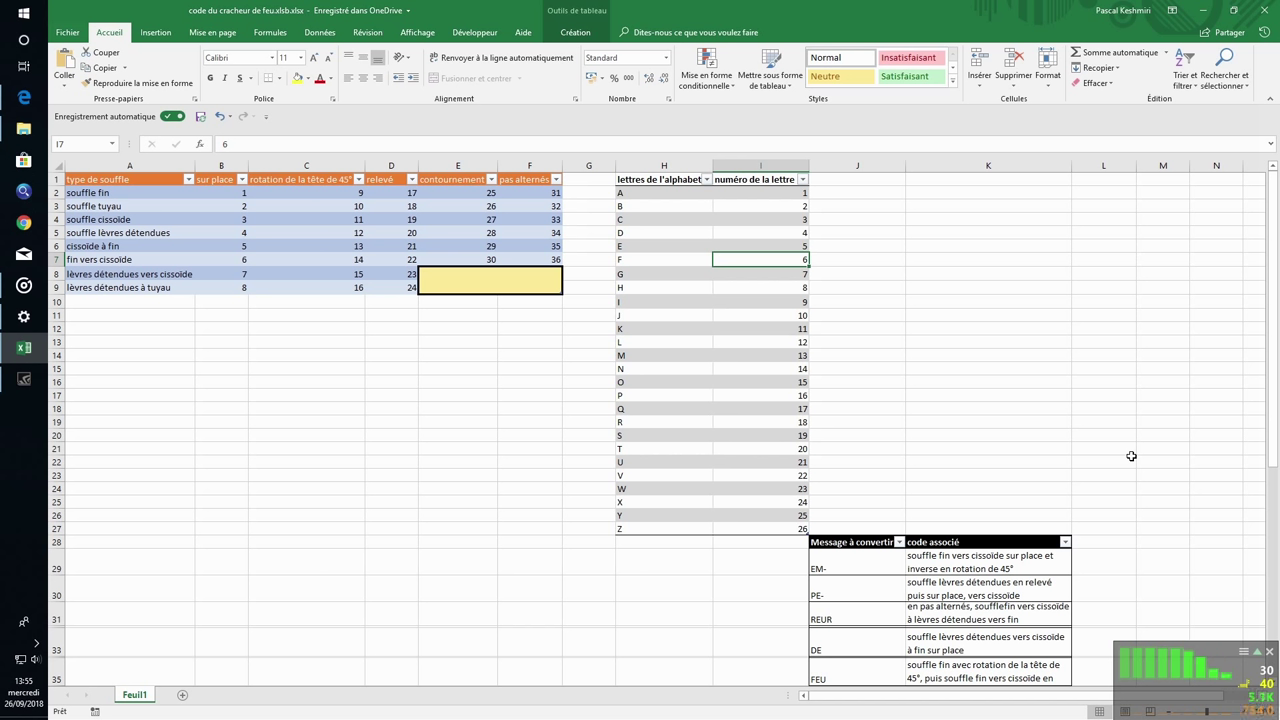
key(Down)
key(Up)
key(Up)
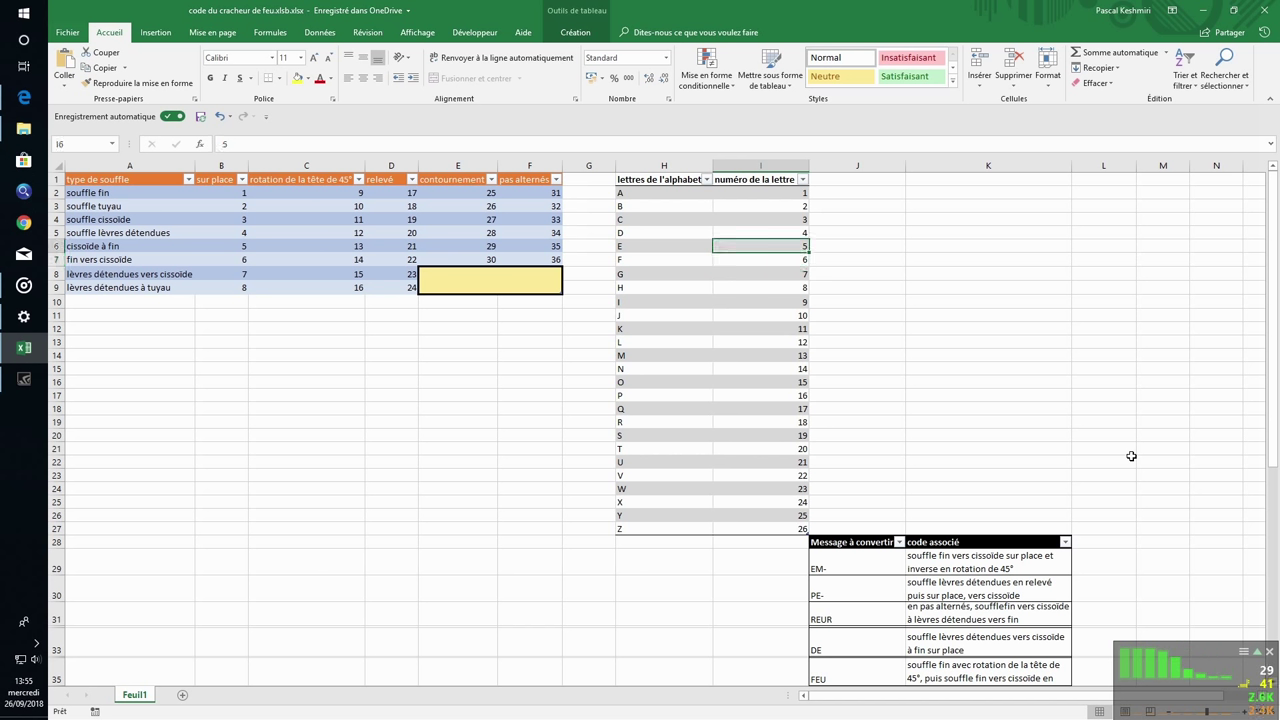
Follow the letter numbers down the alphabet table from F to Z.
key(Down)
key(Down)
key(Down)
key(Down)
key(Down)
key(Down)
key(Down)
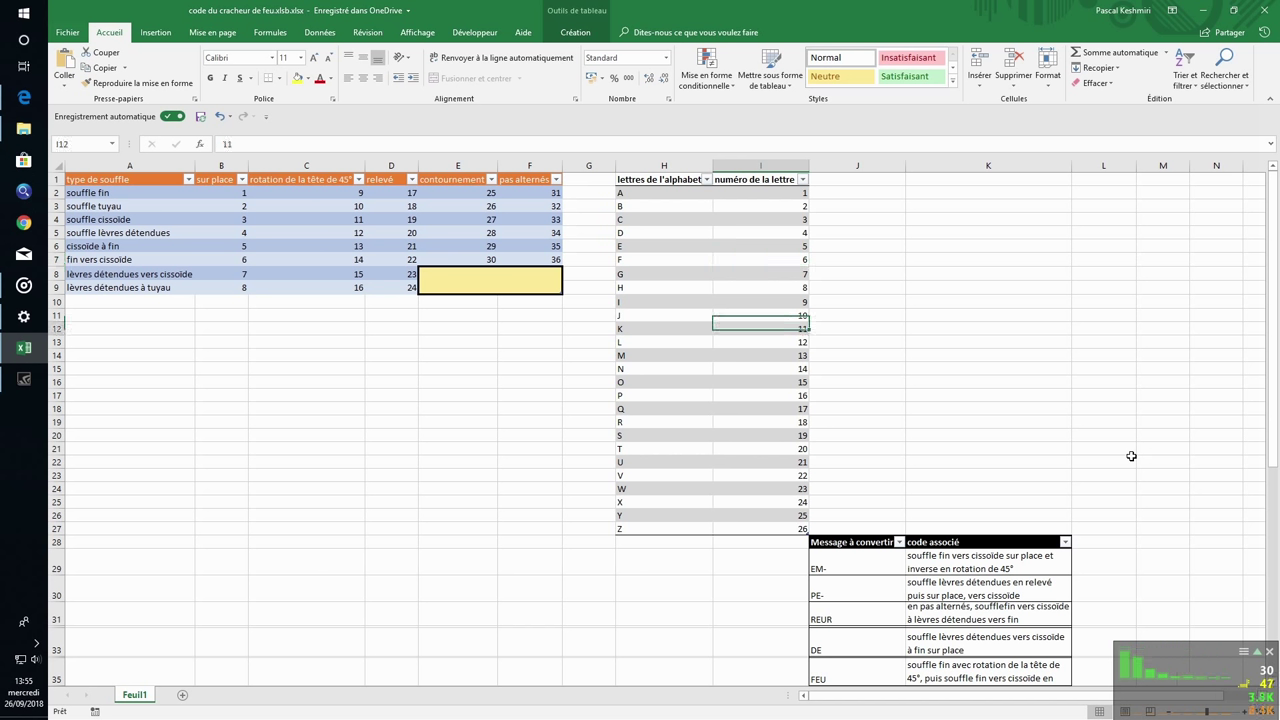
key(Down)
key(Down)
key(Down)
key(Down)
key(Down)
key(Down)
key(Down)
key(Down)
key(Down)
key(Down)
key(Down)
key(Down)
key(Down)
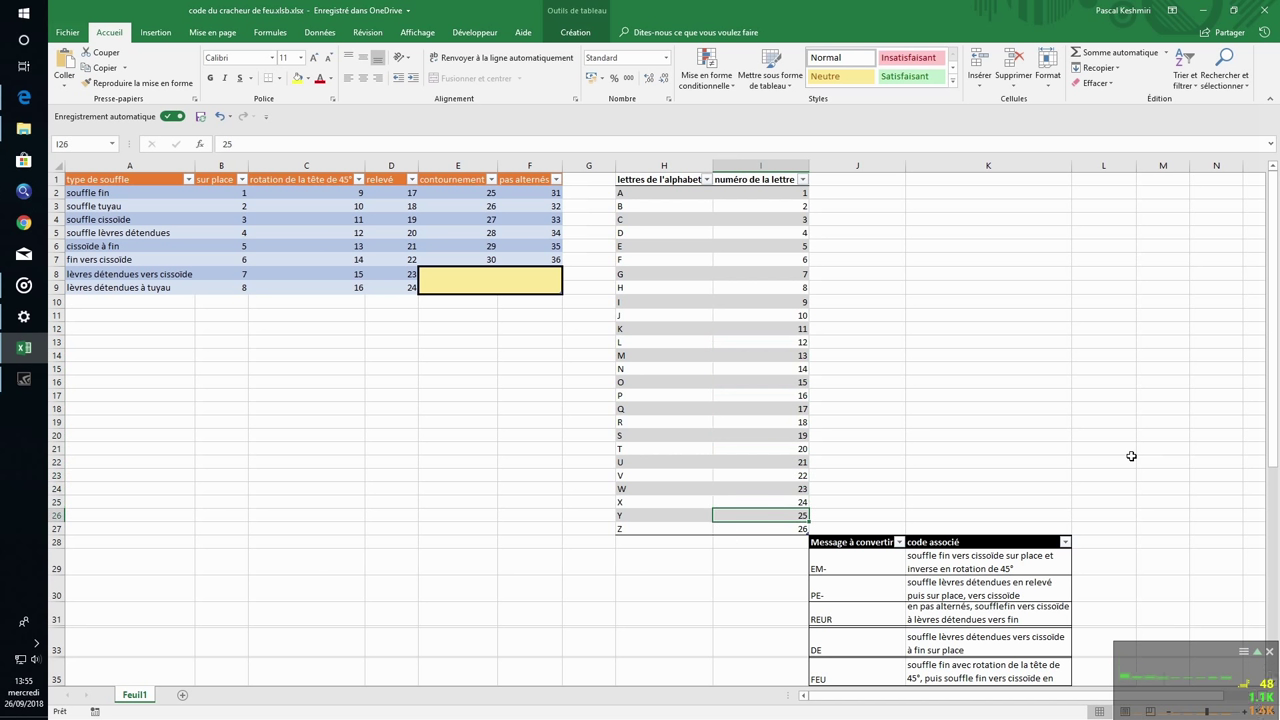
key(Down)
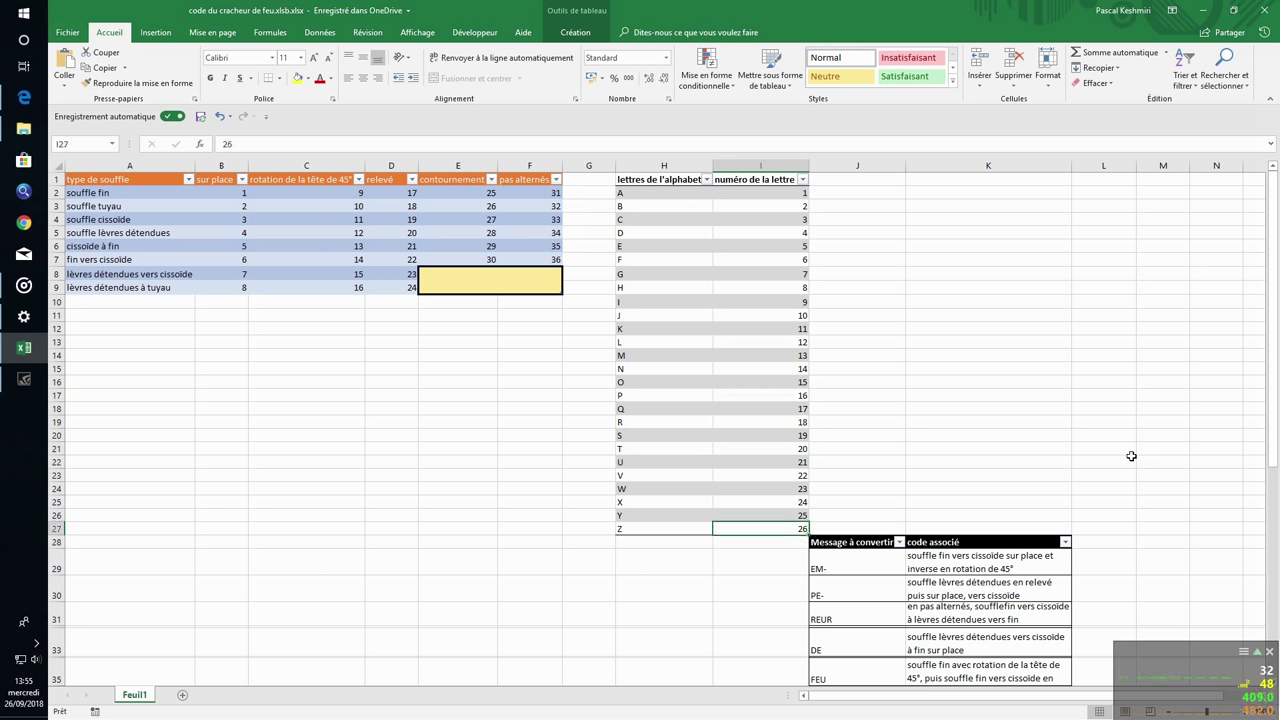
Examine the Message à convertir column, going through the syllables EM-, PE-, REUR and DE.
key(Right)
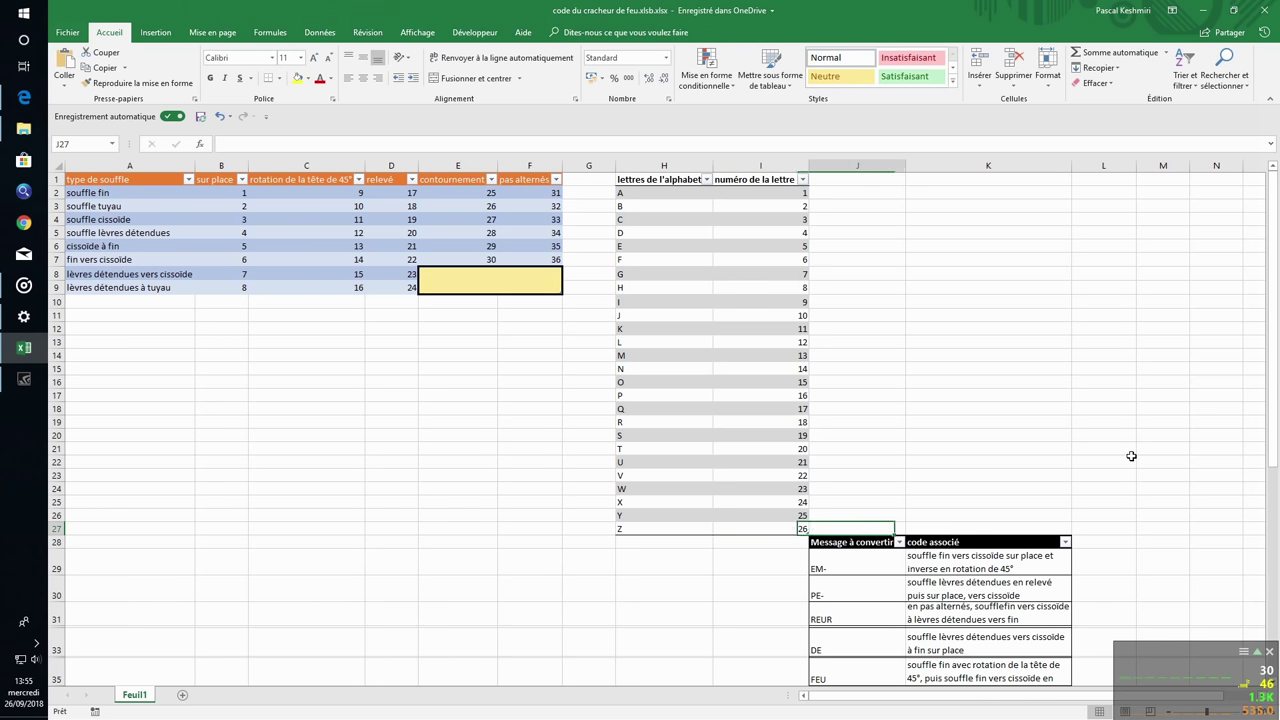
key(Down)
key(Down)
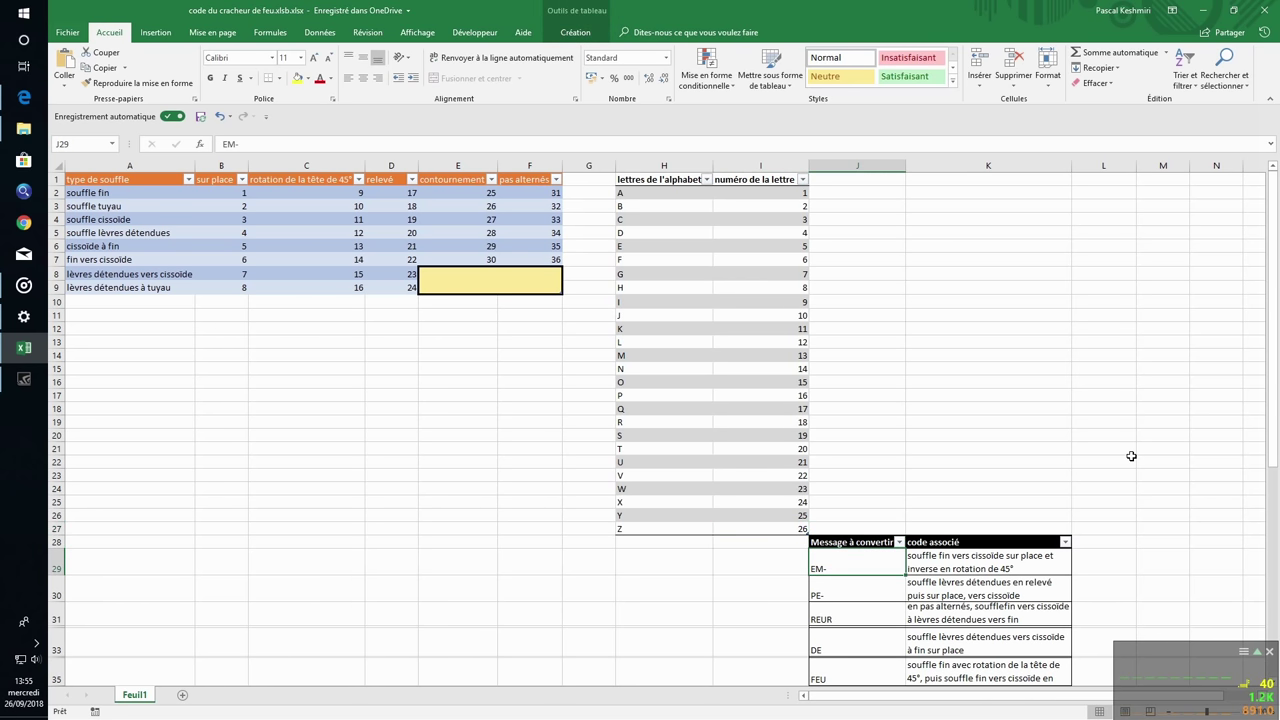
key(Down)
key(Down)
key(Down)
key(Down)
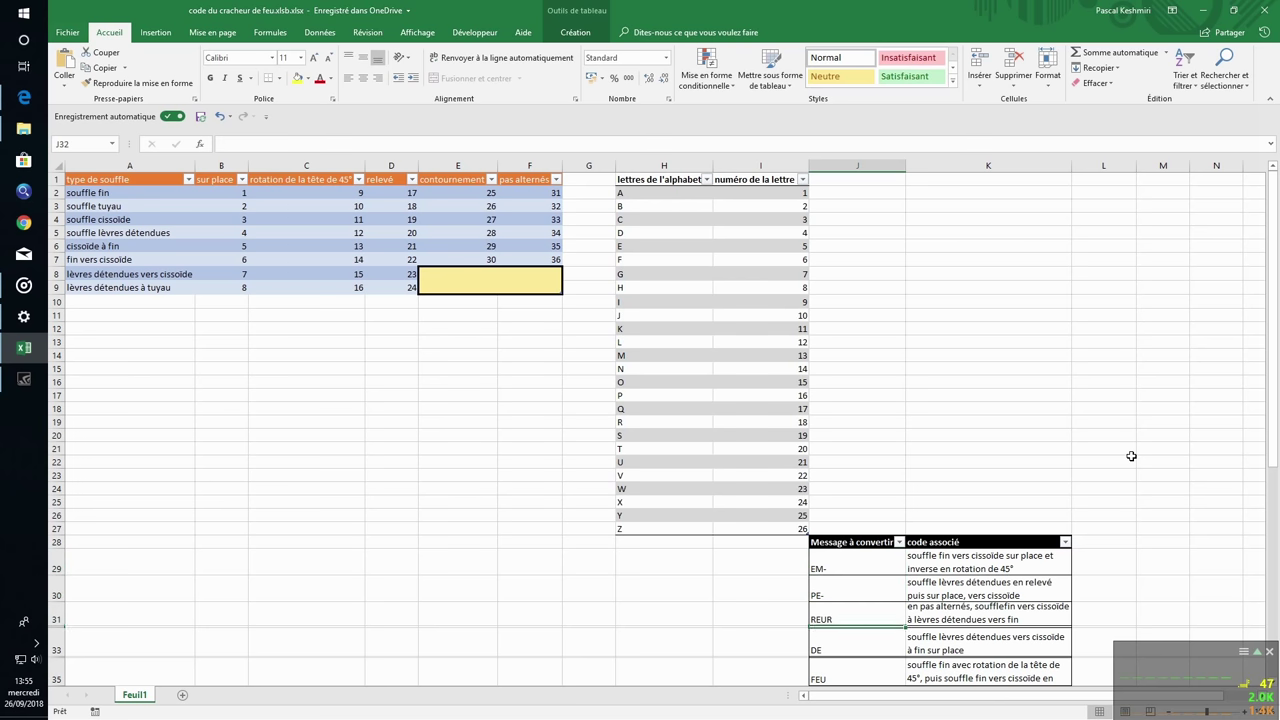
key(Up)
key(Up)
key(Up)
key(Up)
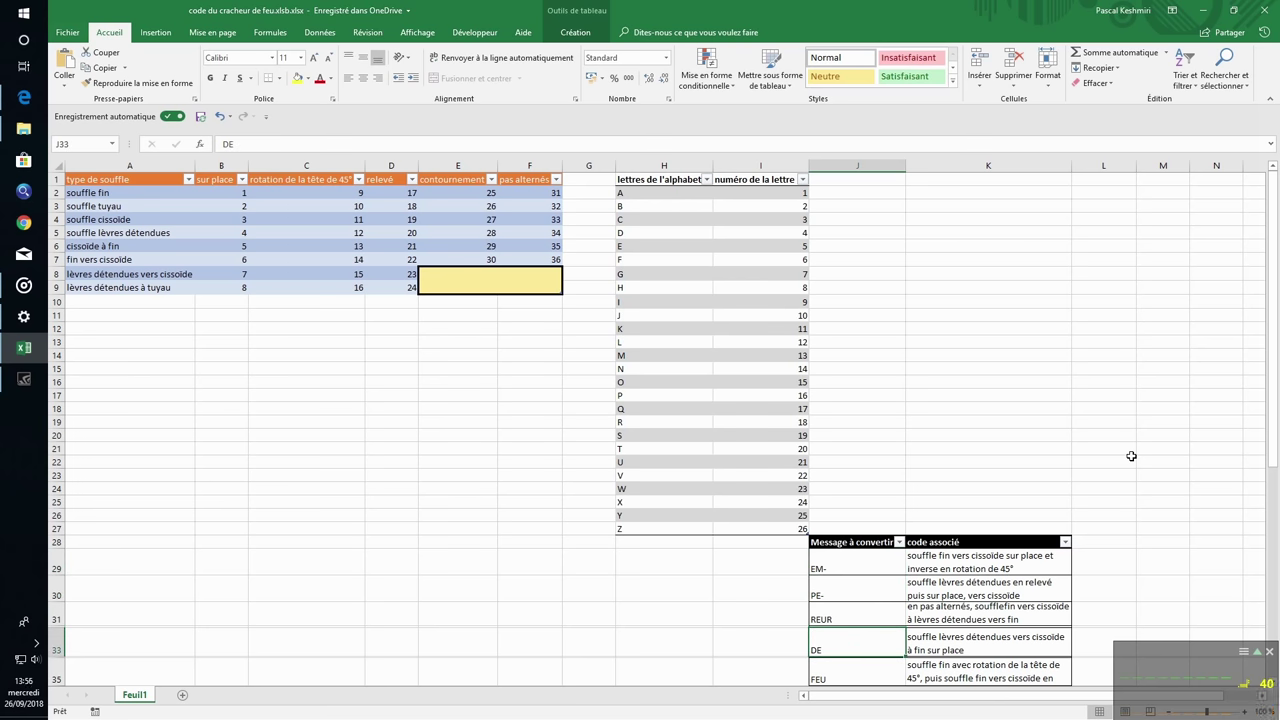
Match the syllables EM- and PE- with their entries in the code associé column.
key(Right)
key(Down)
key(Up)
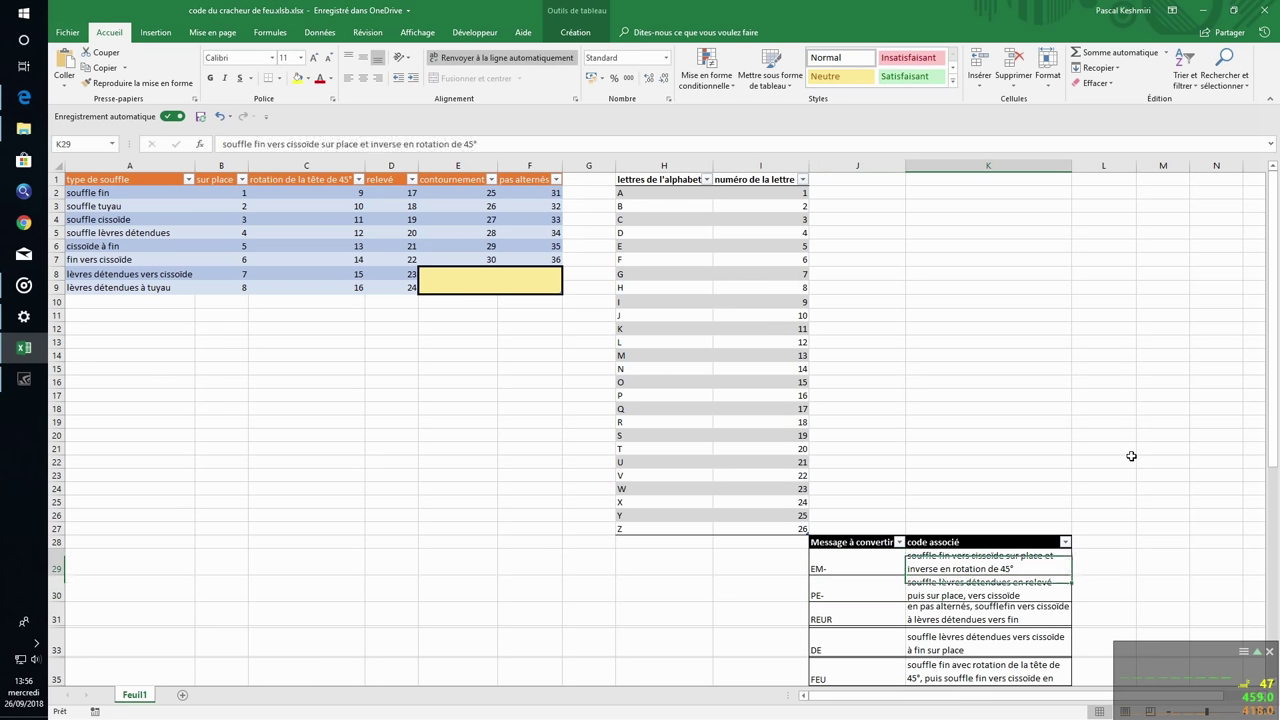
key(Left)
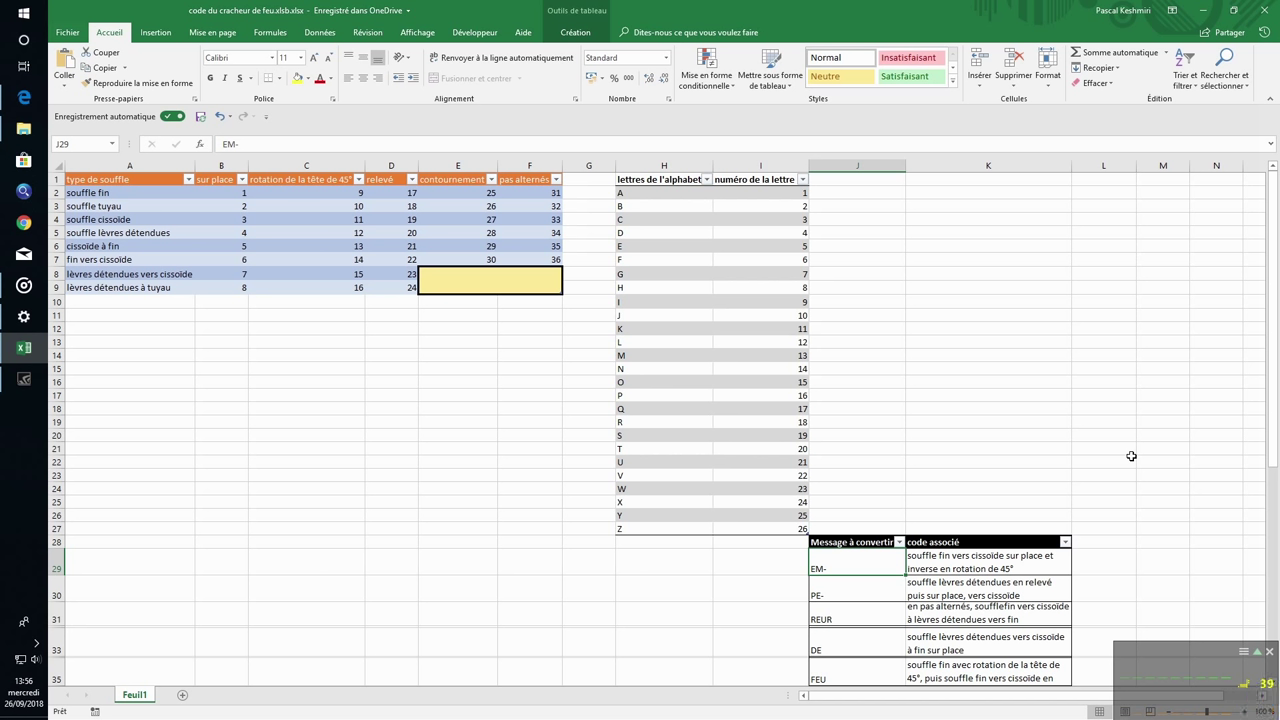
key(Right)
key(Left)
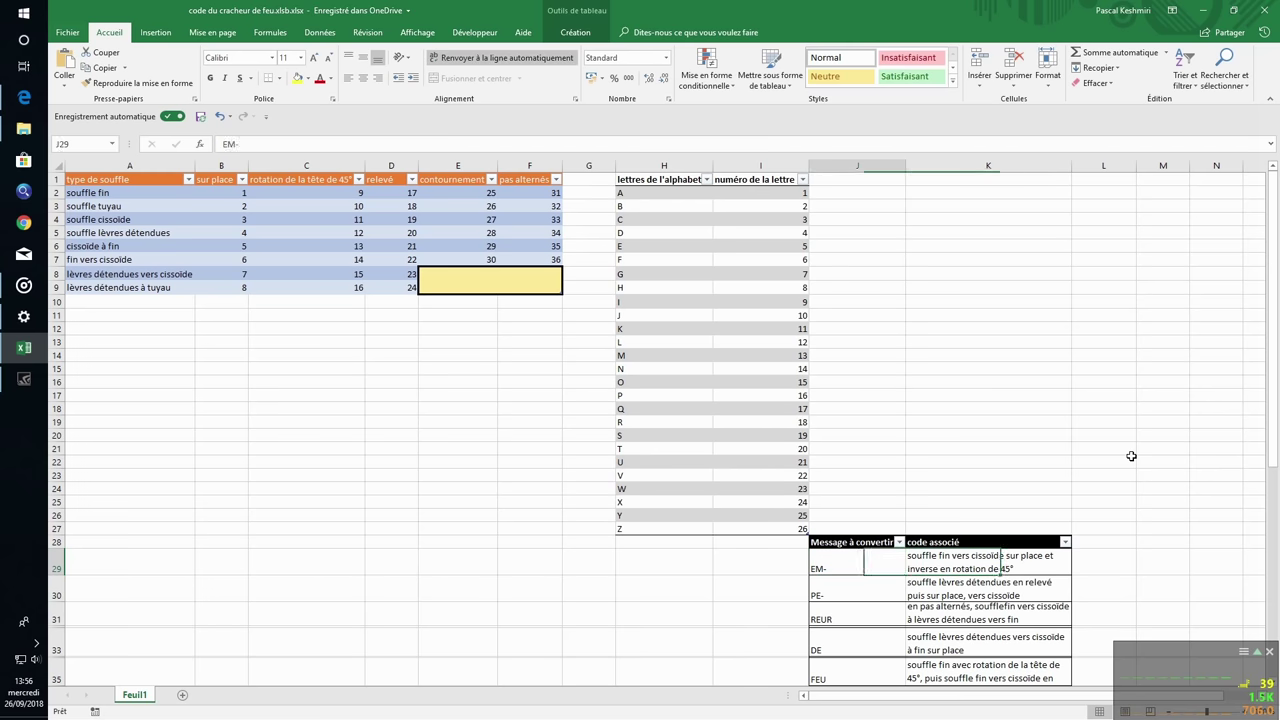
key(Down)
key(Right)
key(Left)
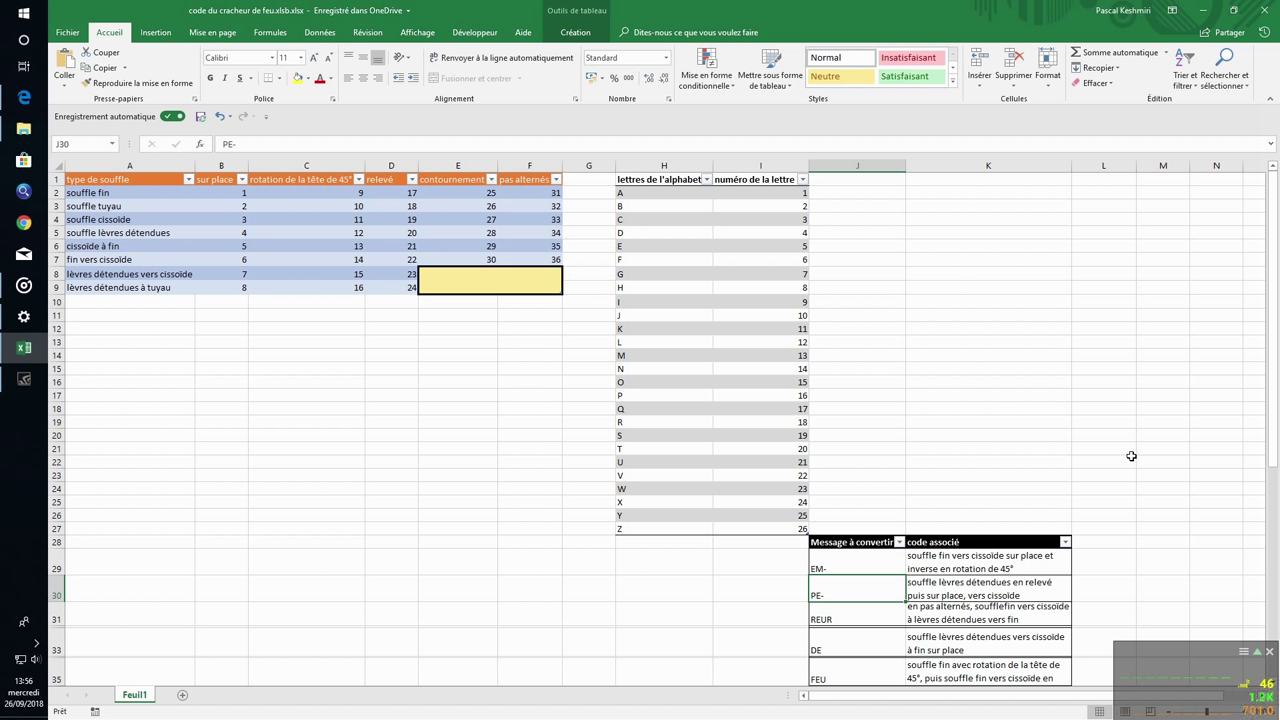
Review how the message is split into syllables, from EM- and PE- through REUR and DE and back.
key(Up)
key(Down)
key(Down)
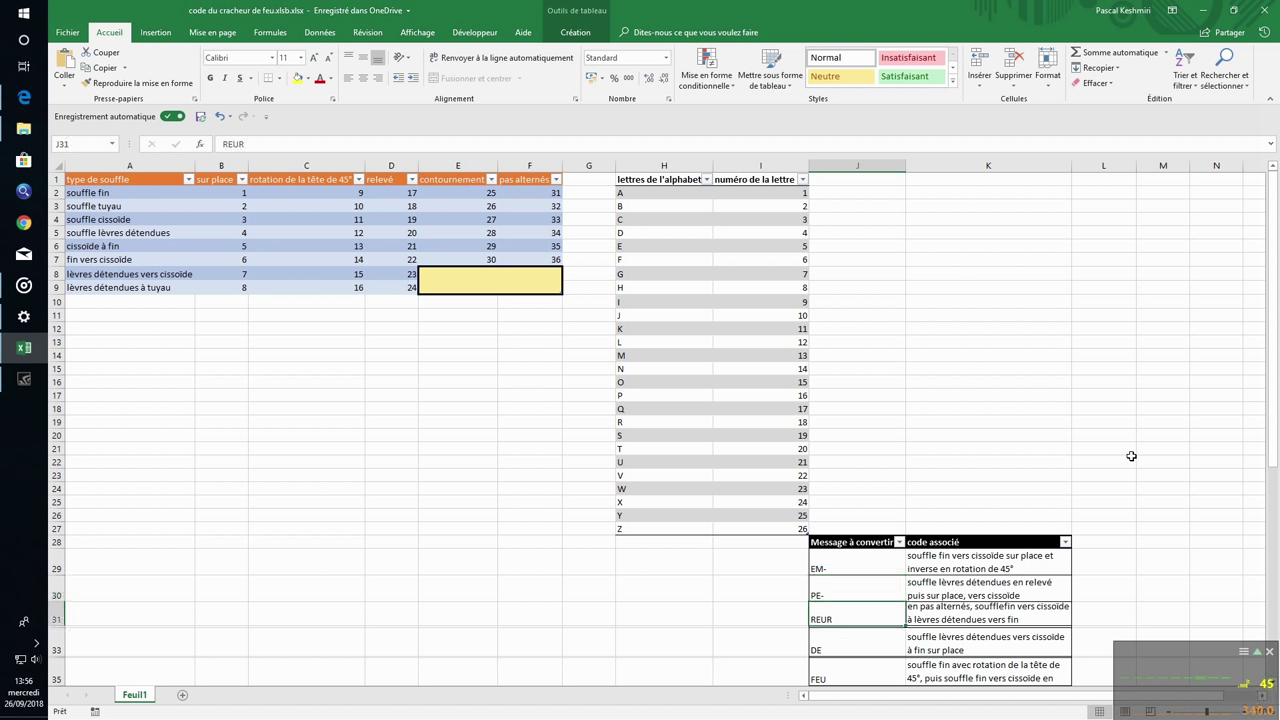
key(Down)
key(Up)
key(Up)
key(Up)
key(Down)
key(Down)
key(Down)
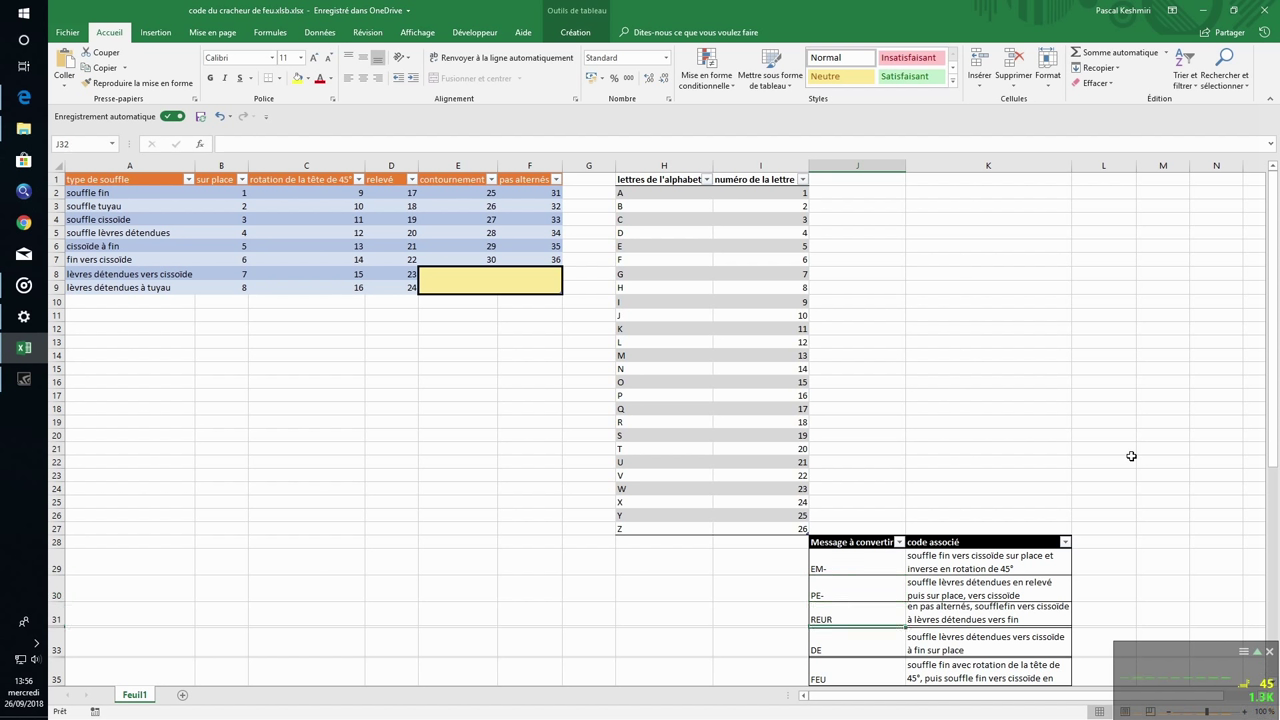
key(Down)
key(Down)
key(Down)
key(Up)
key(Up)
key(Up)
key(Up)
key(Up)
key(Up)
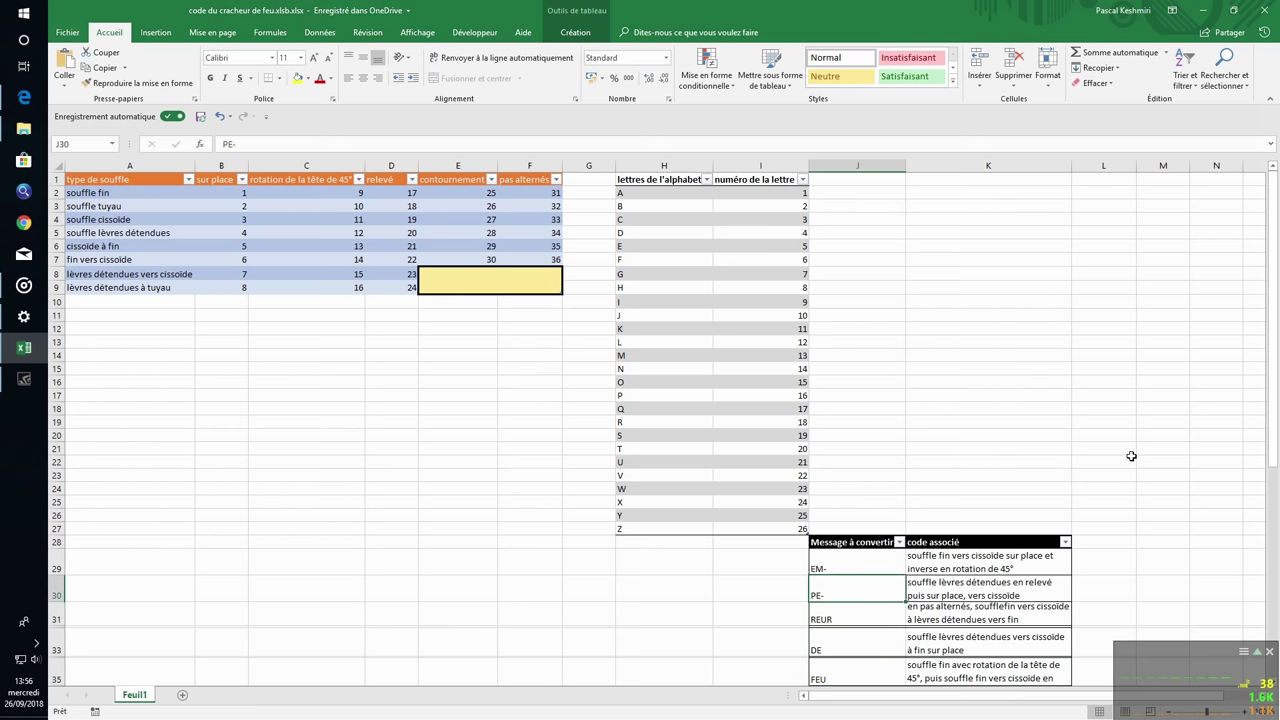
Compare the first syllable, EM-, with its associated breath code.
key(Down)
key(Down)
key(Up)
key(Up)
key(Right)
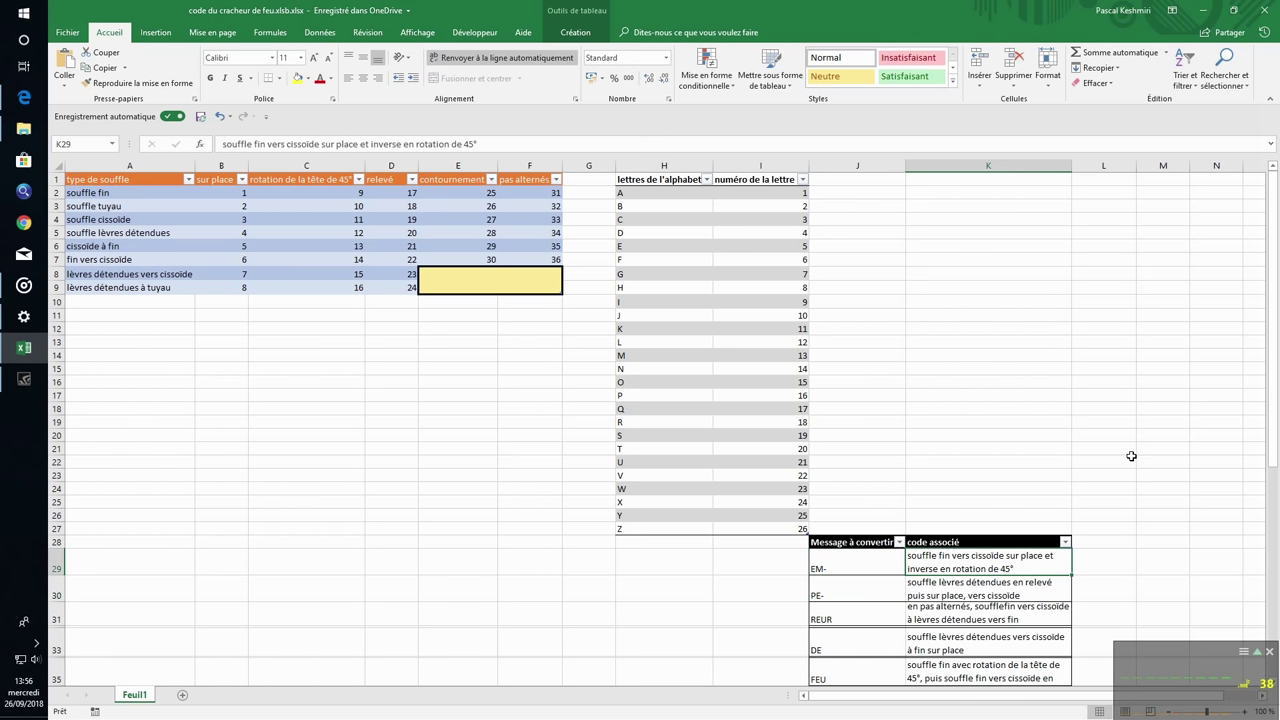
key(Left)
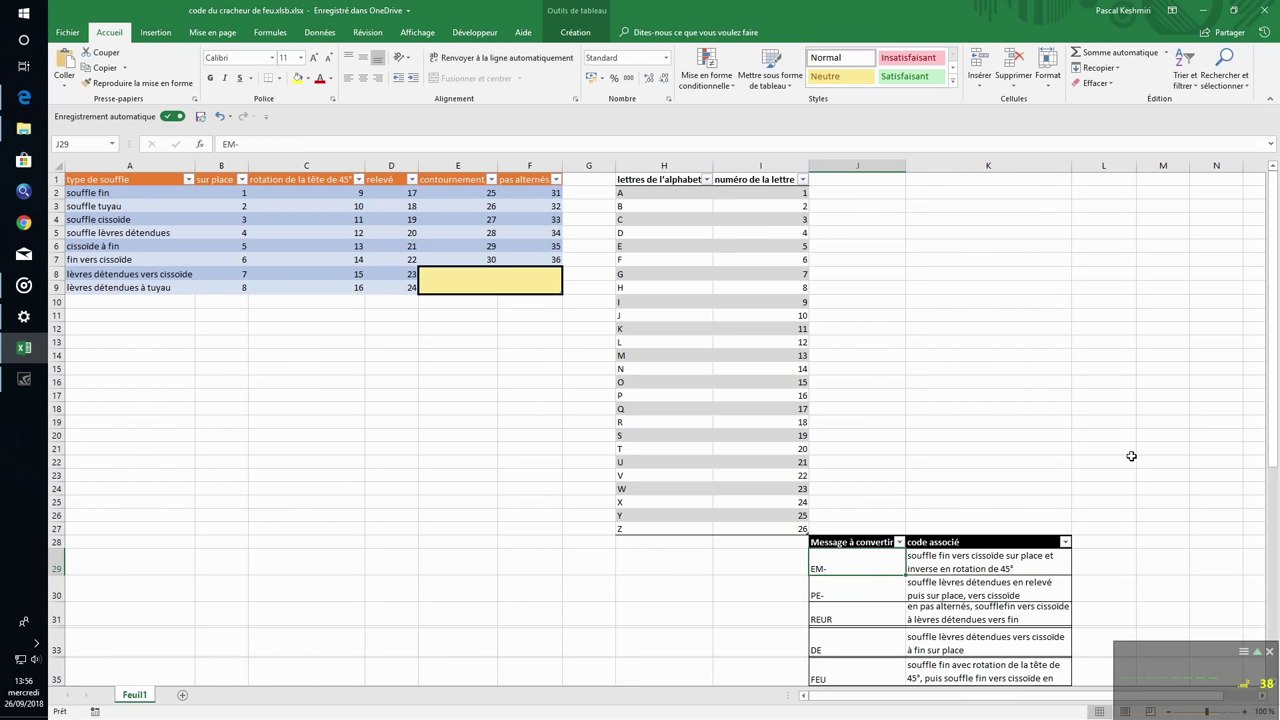
Go through the message syllables again from EM- past DE, returning up to the Message à convertir header.
key(Down)
key(Down)
key(Down)
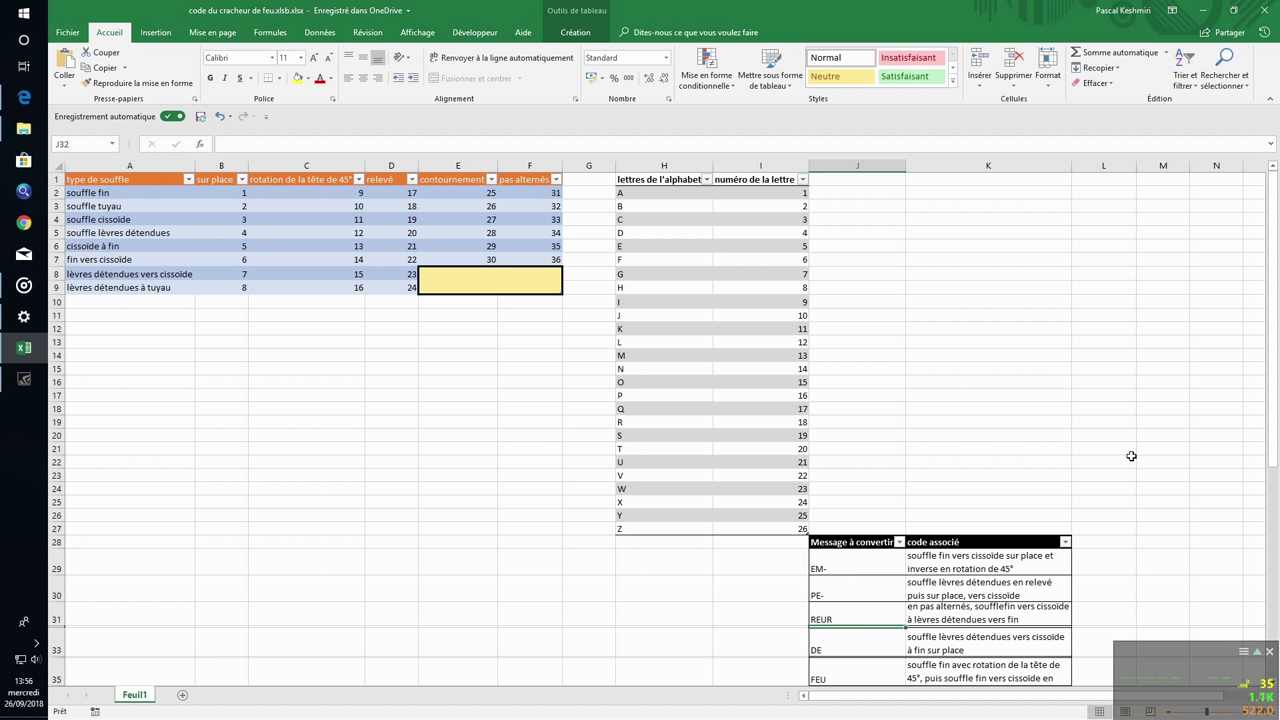
key(Up)
key(Up)
key(Up)
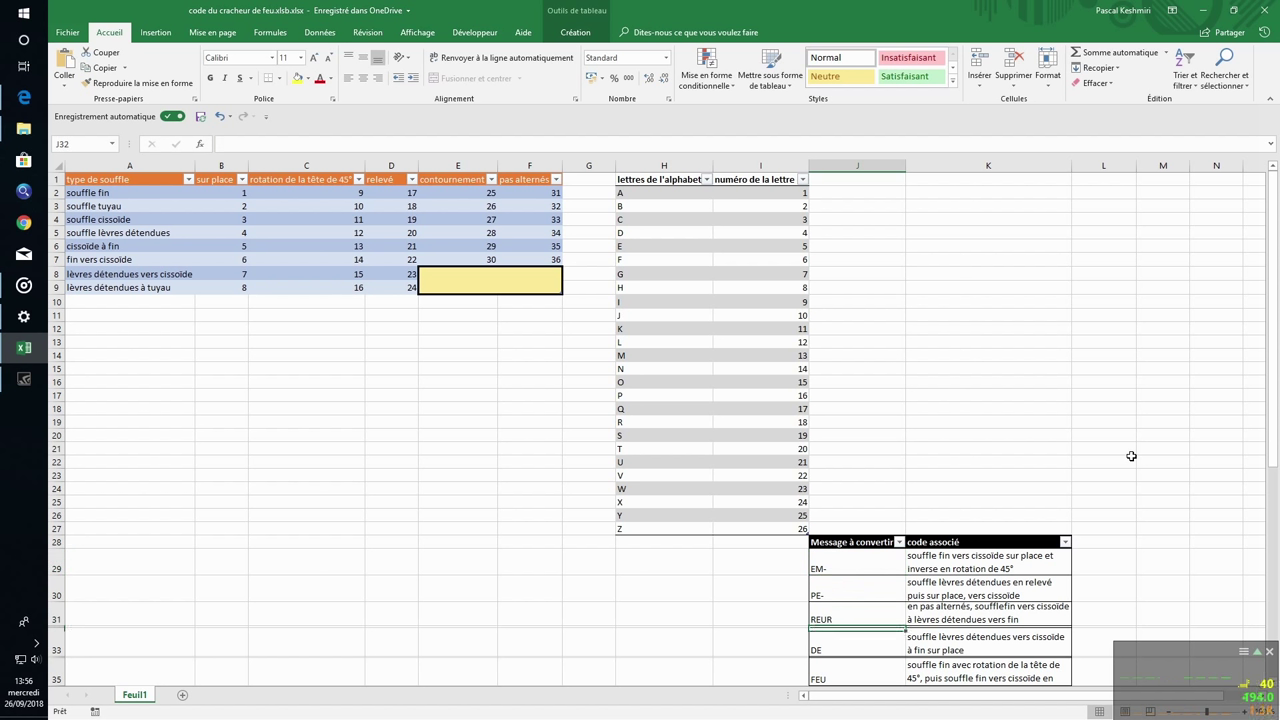
key(Down)
key(Down)
key(Down)
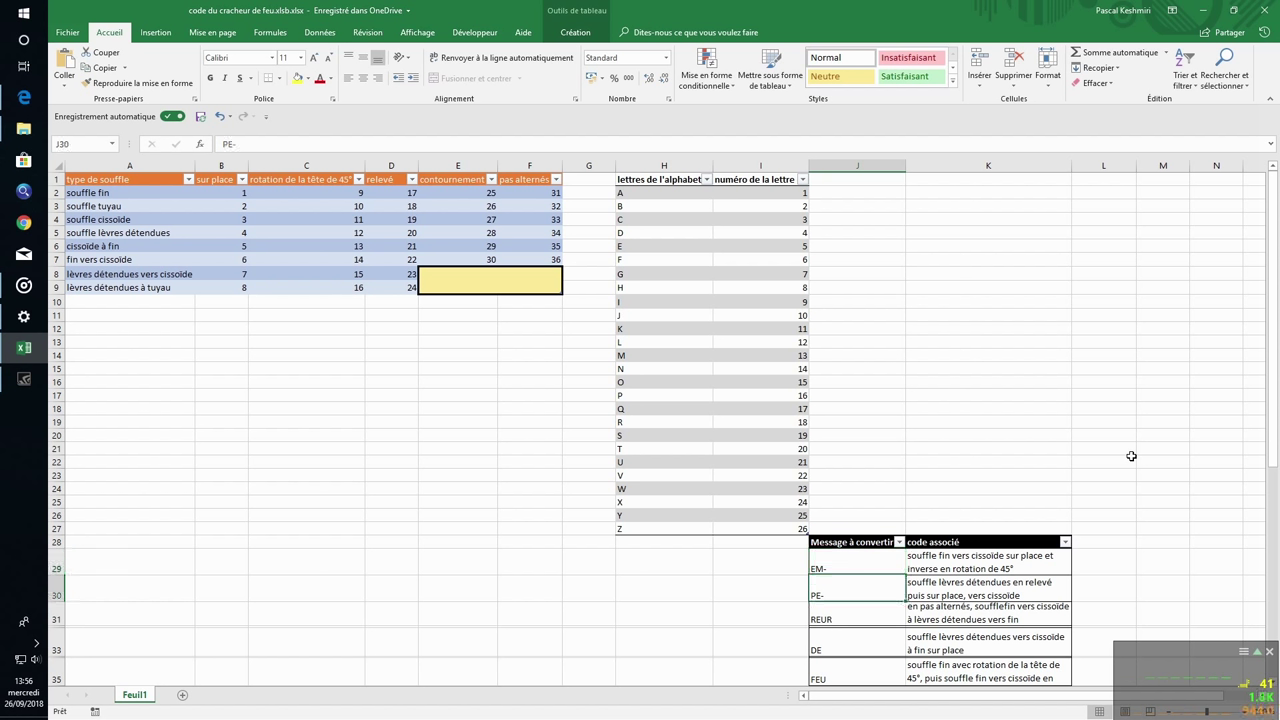
key(Down)
key(Down)
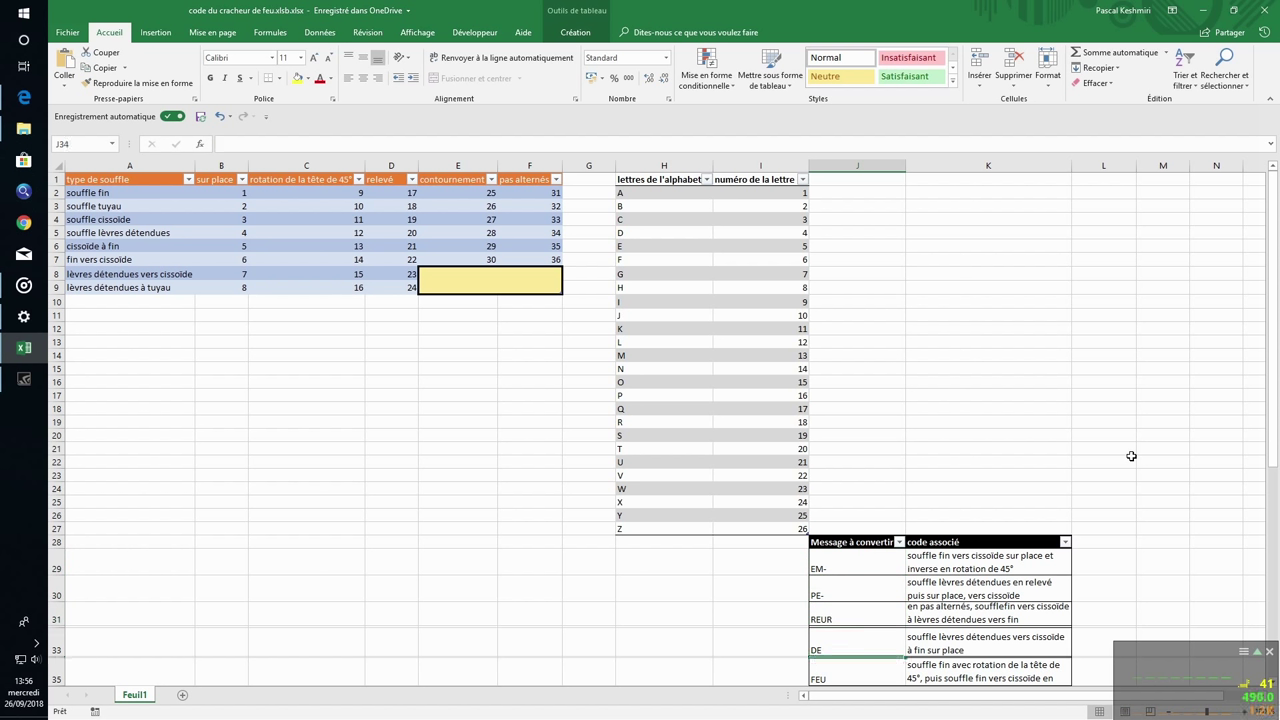
key(Up)
key(Up)
key(Up)
key(Up)
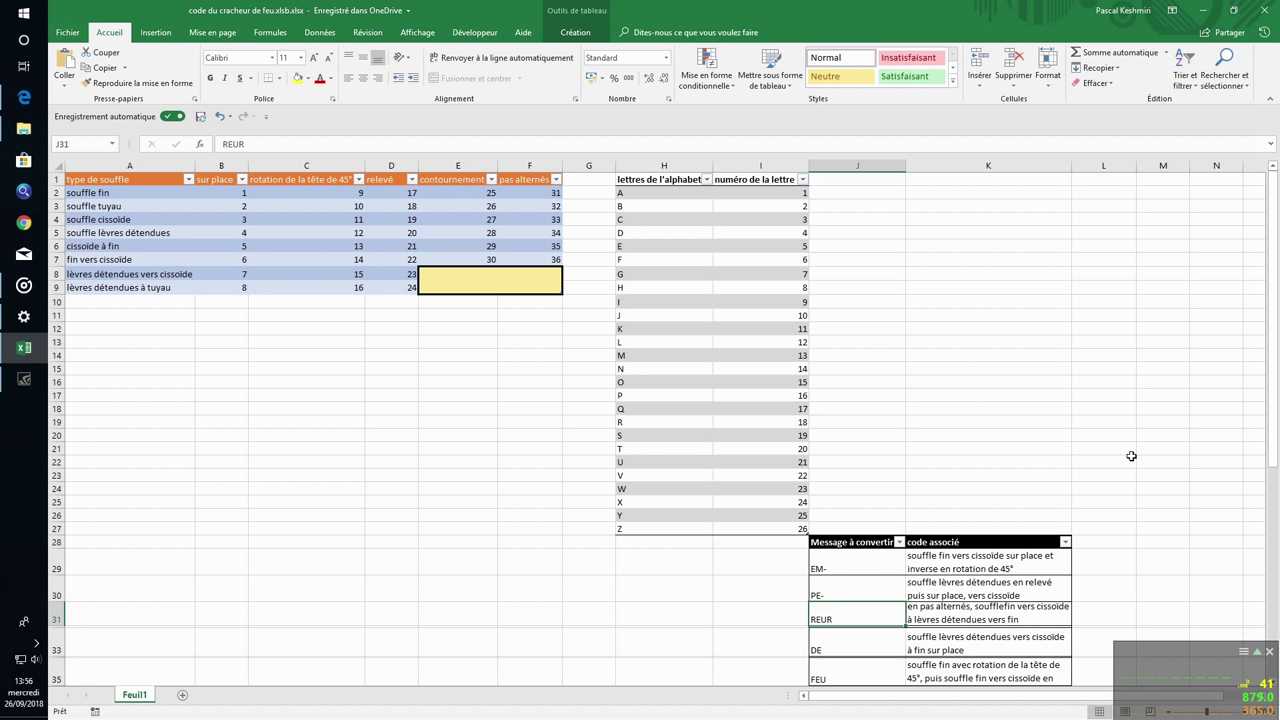
key(Up)
key(Up)
key(Up)
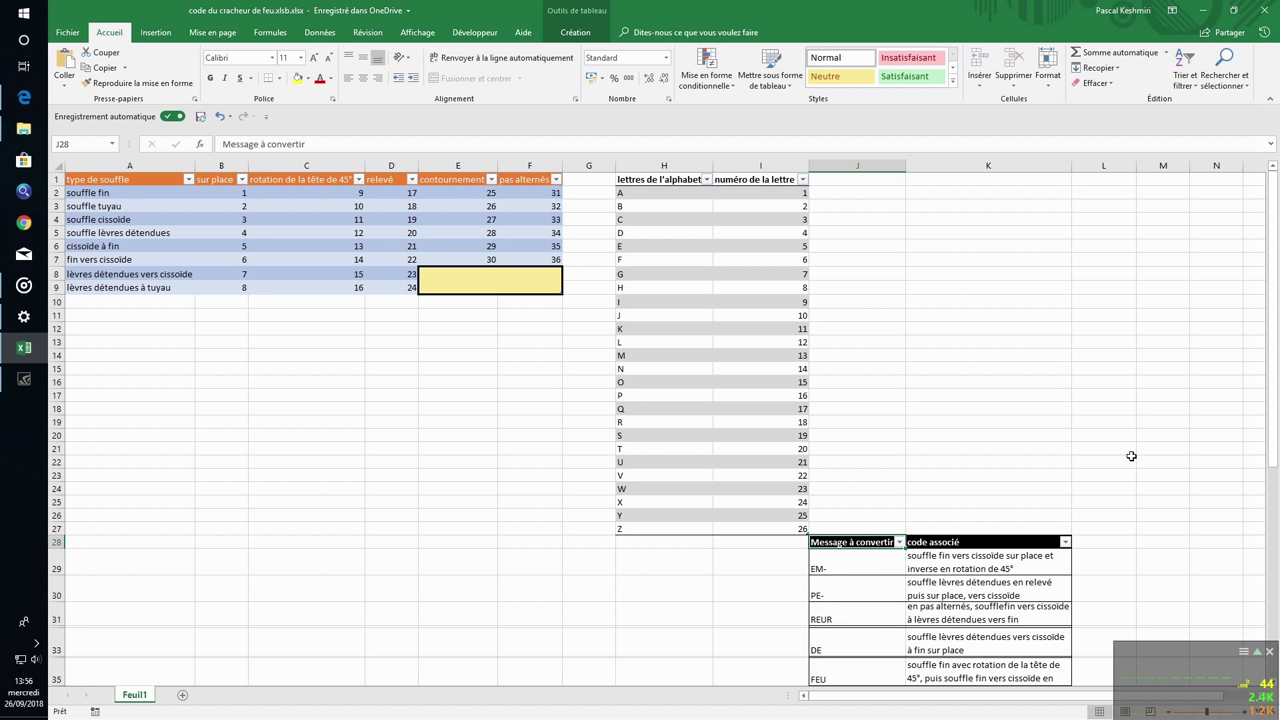
Read the full breath codes associated with EM- and PE-, checking them against the code numbers and letters.
key(Down)
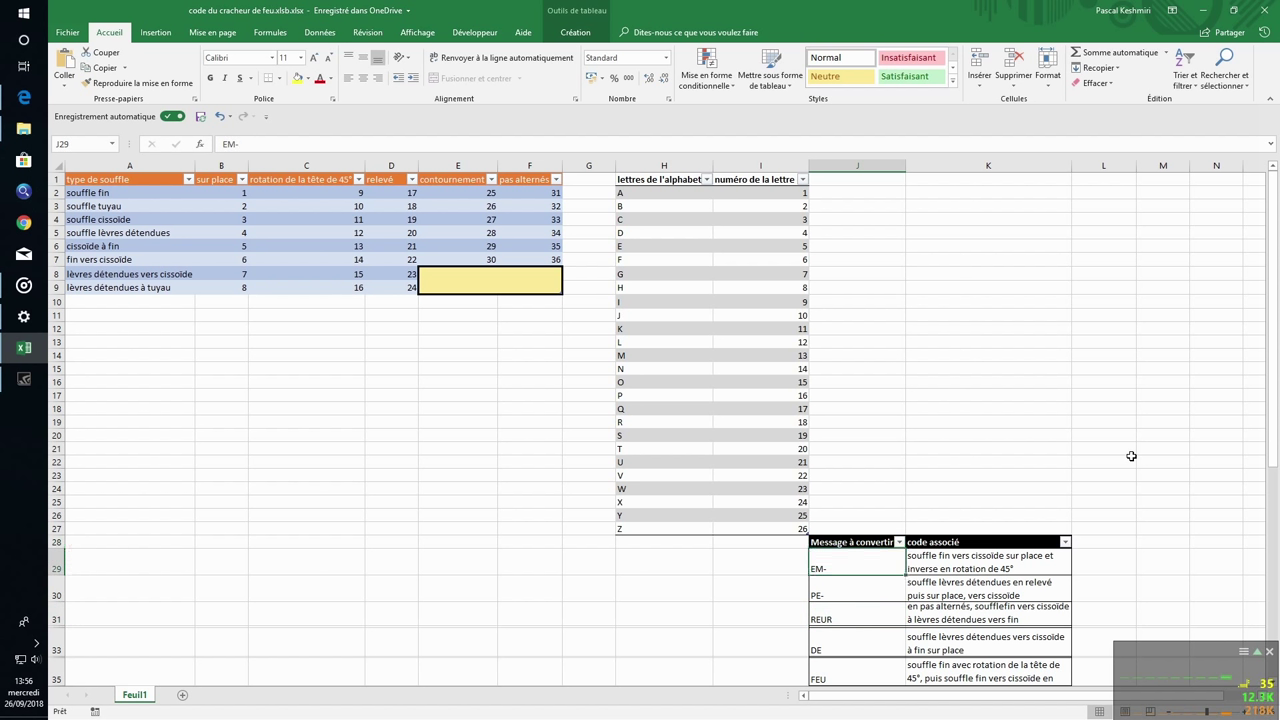
key(Right)
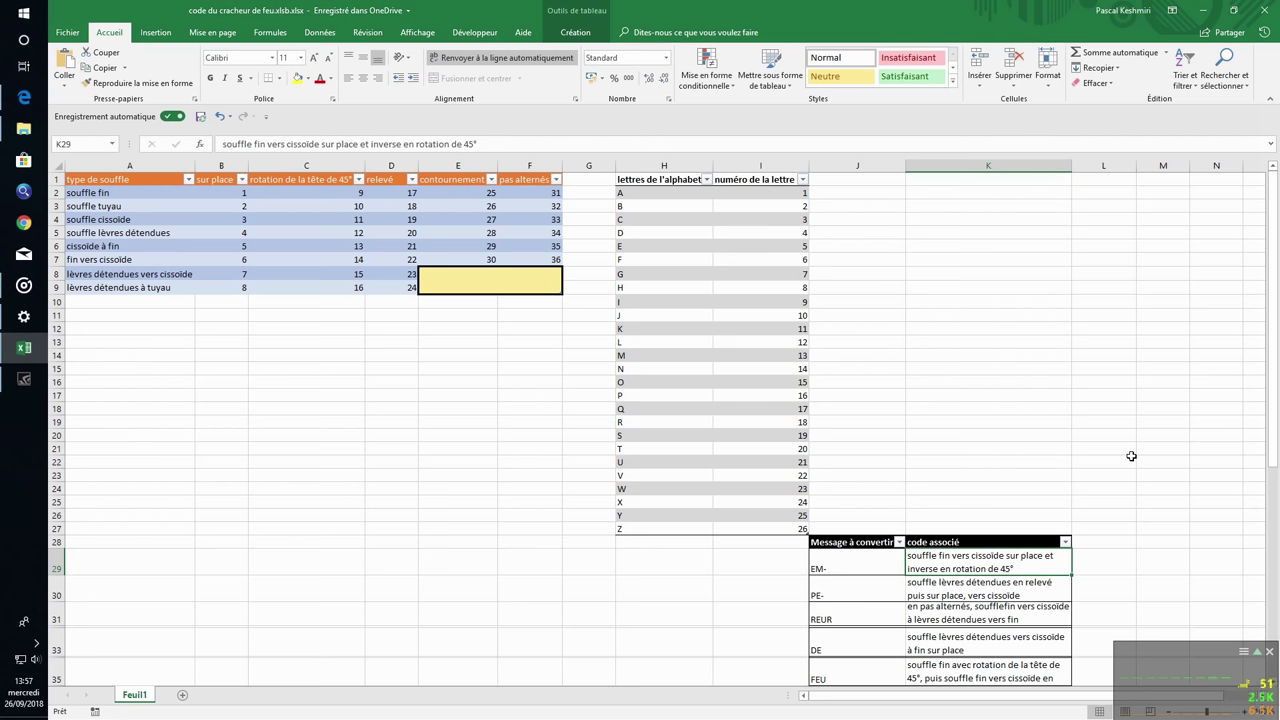
key(Down)
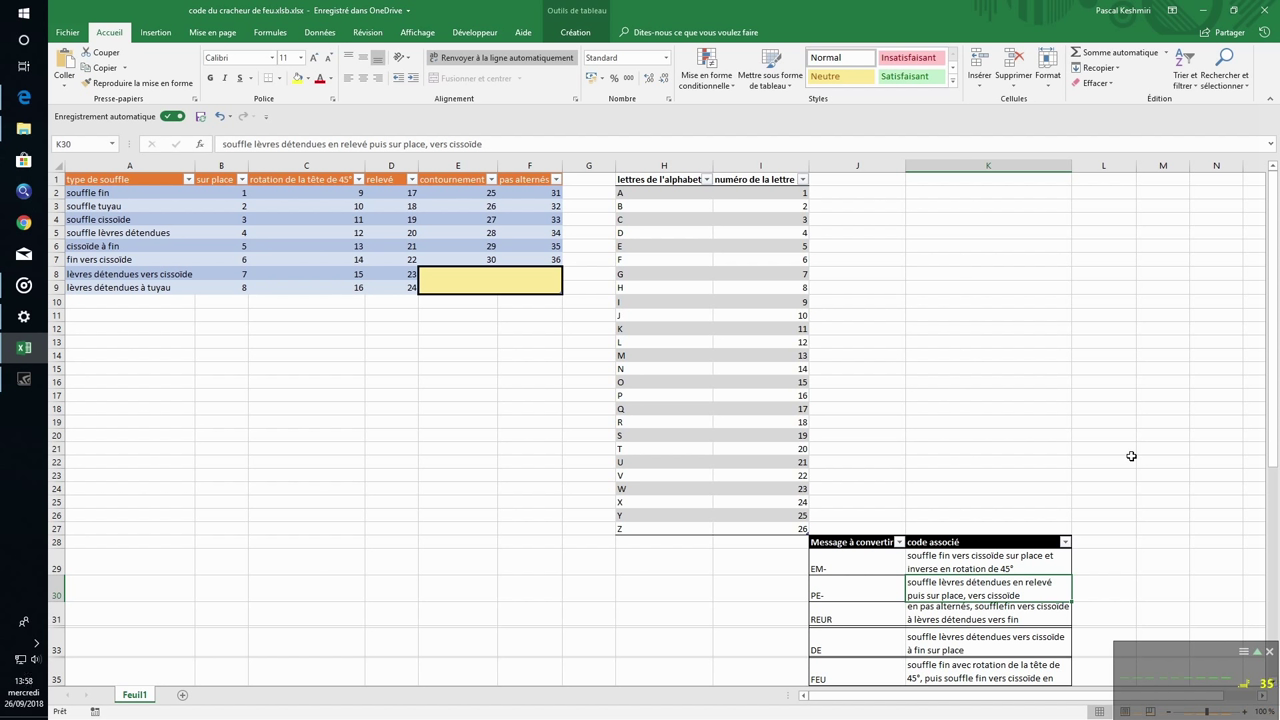
Correct the code for REUR to read "en pas alternés, souffle fin vers cissoïde à lèvres détendues vers fin".
key(Down)
key(Up)
key(Down)
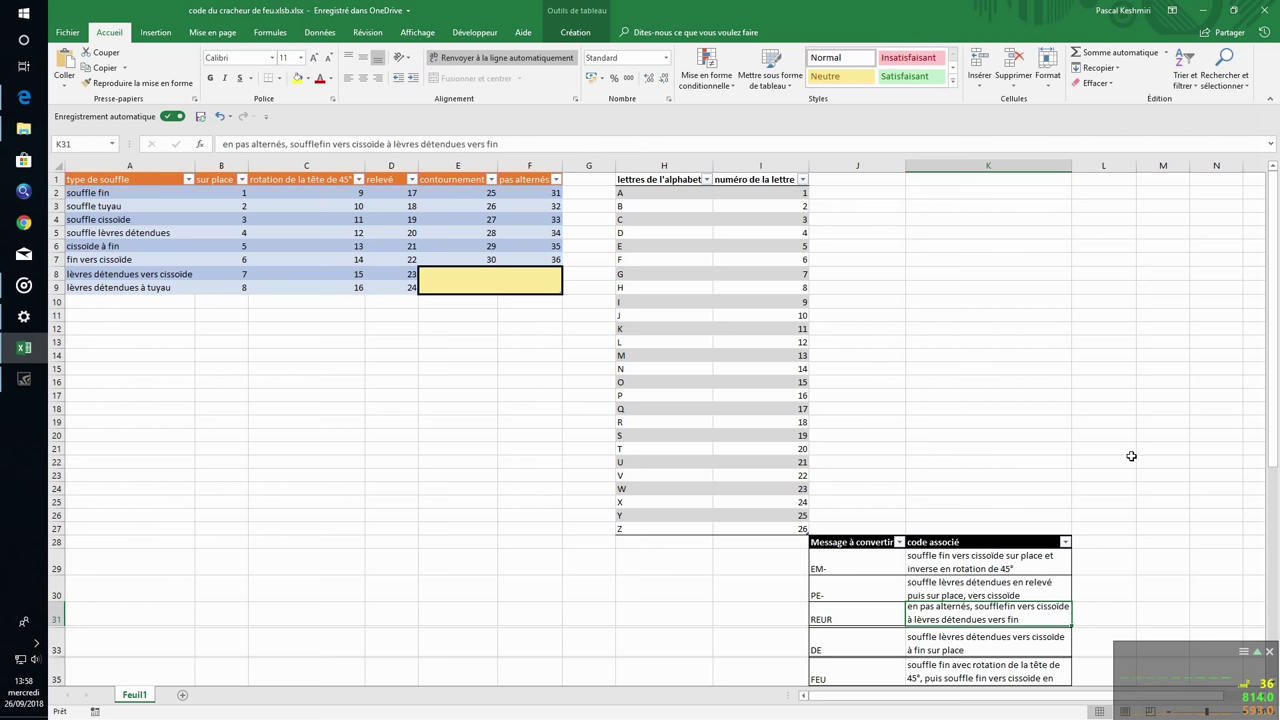
double_click(1002, 620)
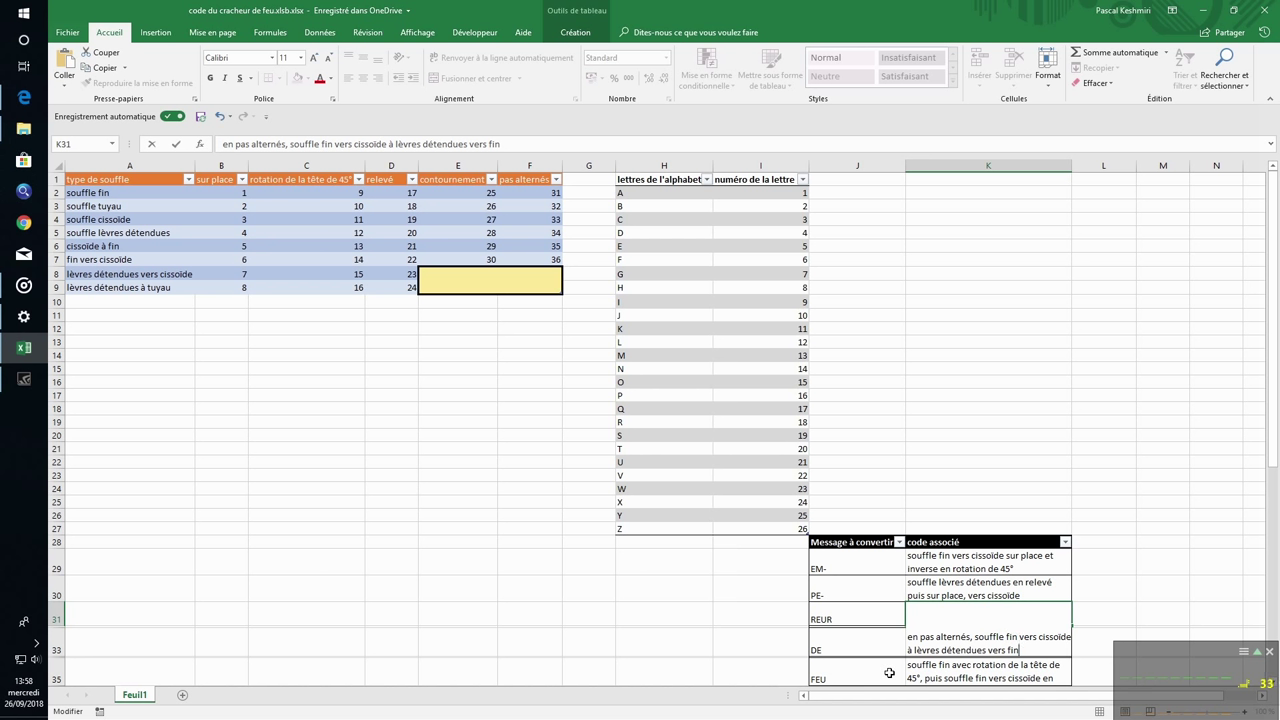
click(960, 570)
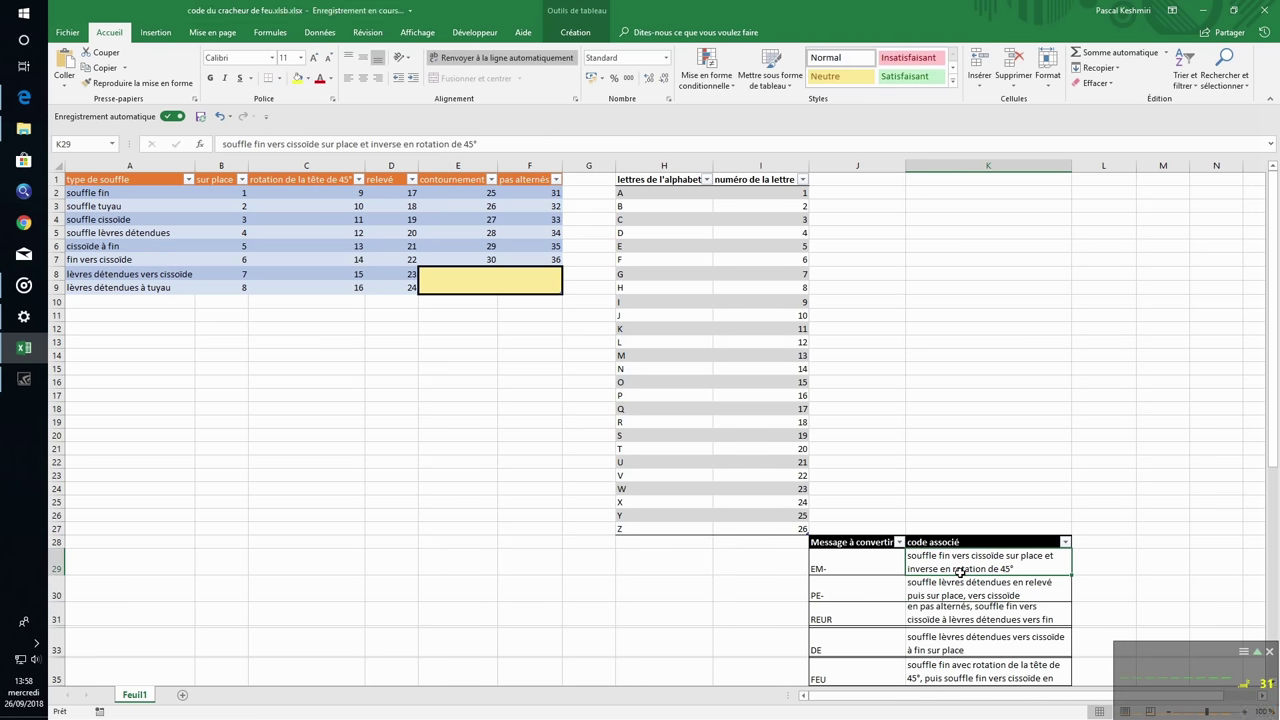
Compare the codes for PE- and REUR, checking how each breath sequence spells its letters.
key(Down)
key(Down)
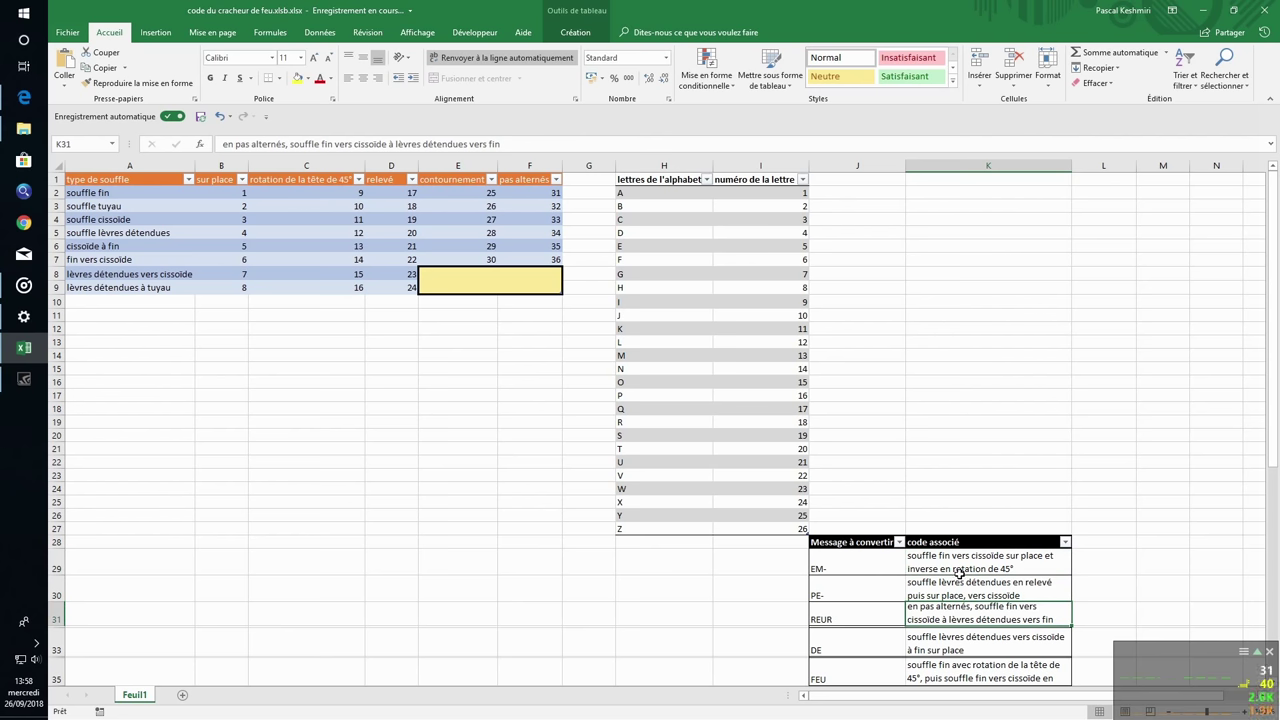
key(Up)
key(Up)
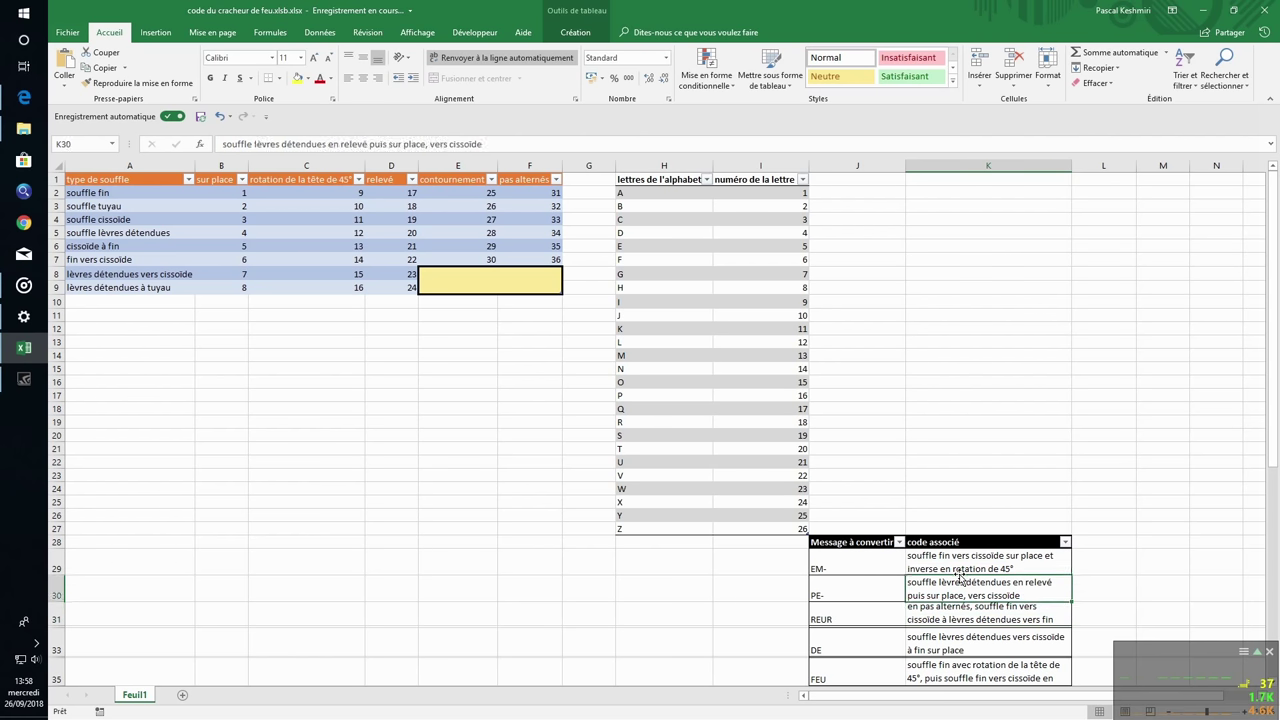
key(Down)
key(Down)
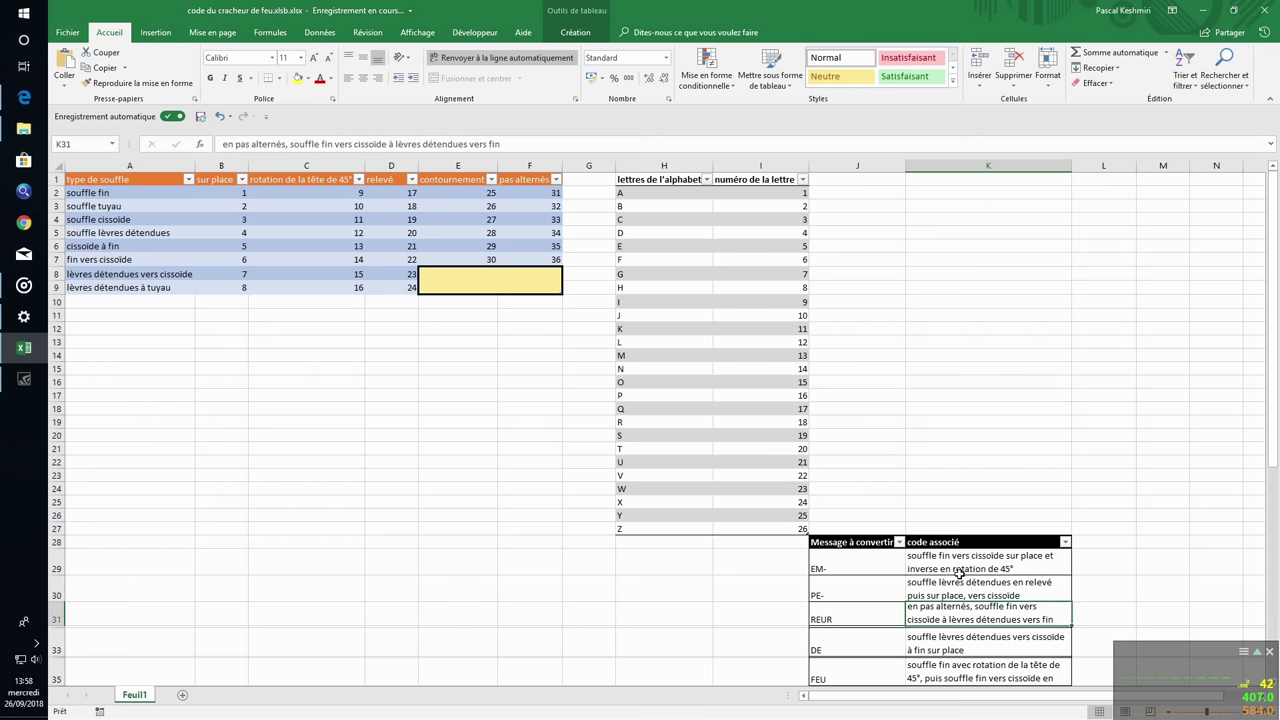
key(Up)
key(Up)
key(Down)
key(Down)
key(Up)
key(Up)
key(Down)
key(Down)
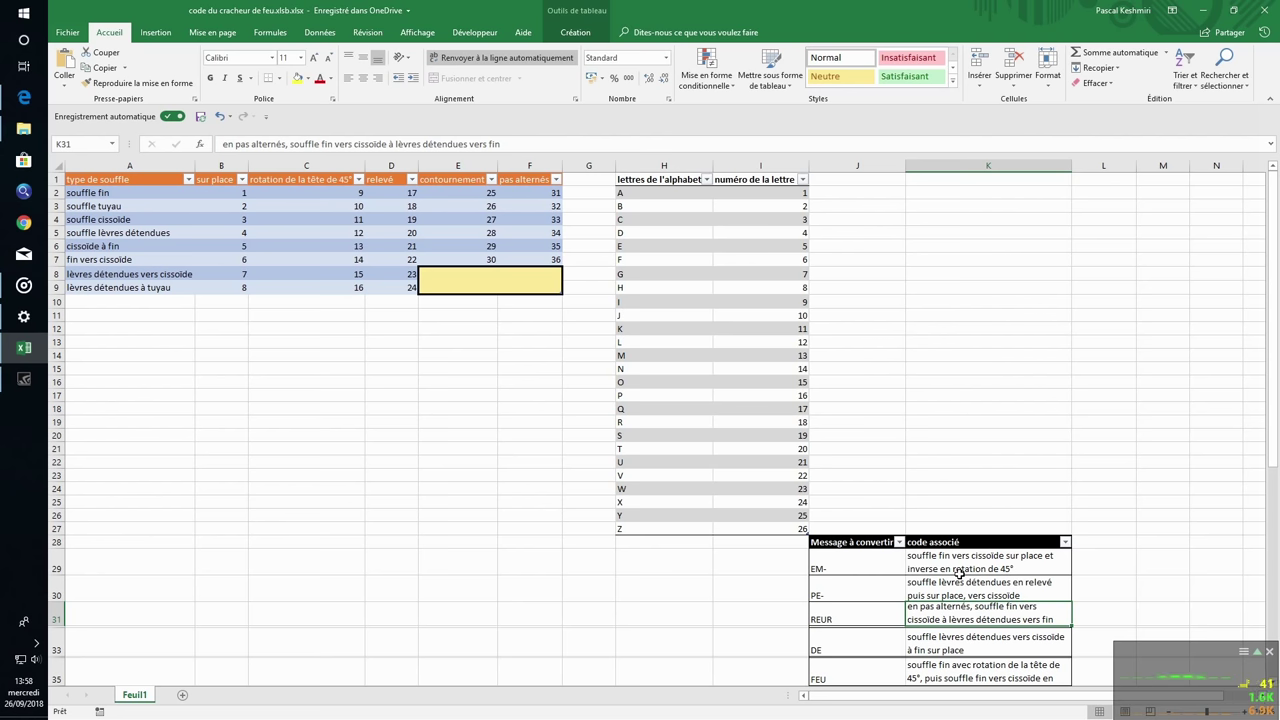
Recheck the REUR code against the one above it, and read the code associated with DE.
key(Up)
key(Down)
key(Up)
key(Up)
key(Down)
key(Down)
key(Down)
key(Down)
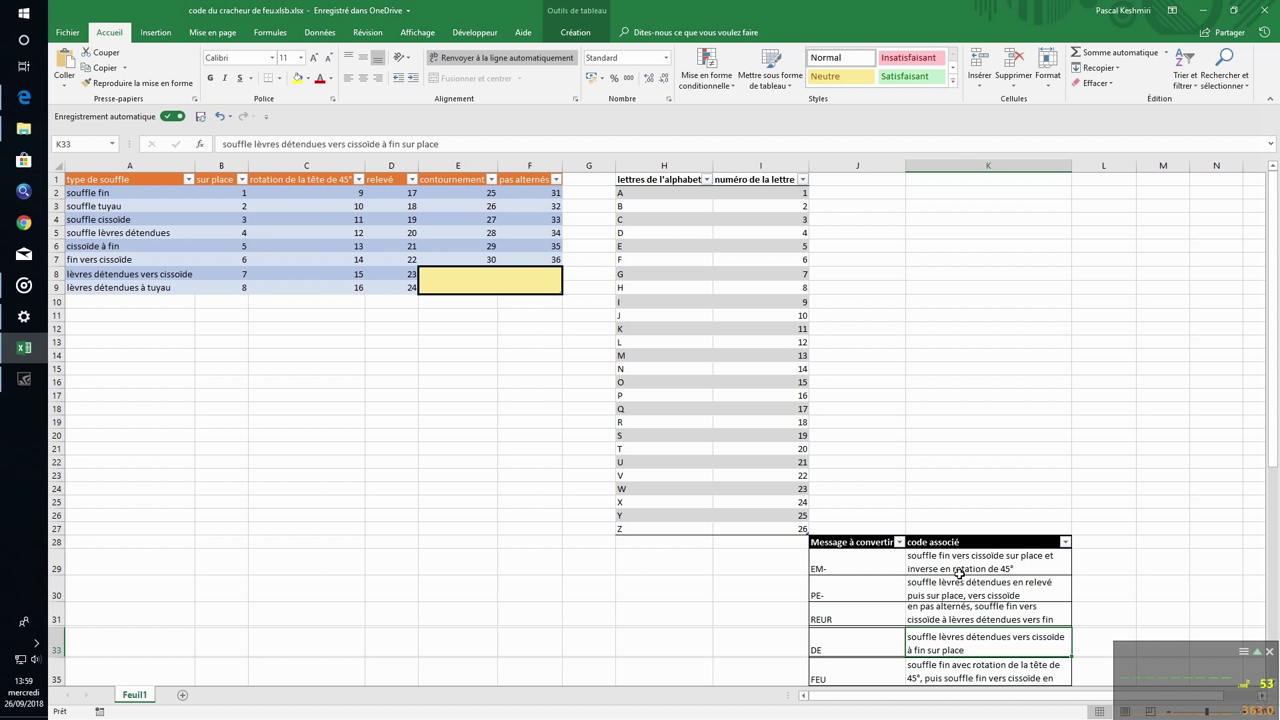
Examine the code associated with FEU and the message rows beneath it.
key(Down)
key(Down)
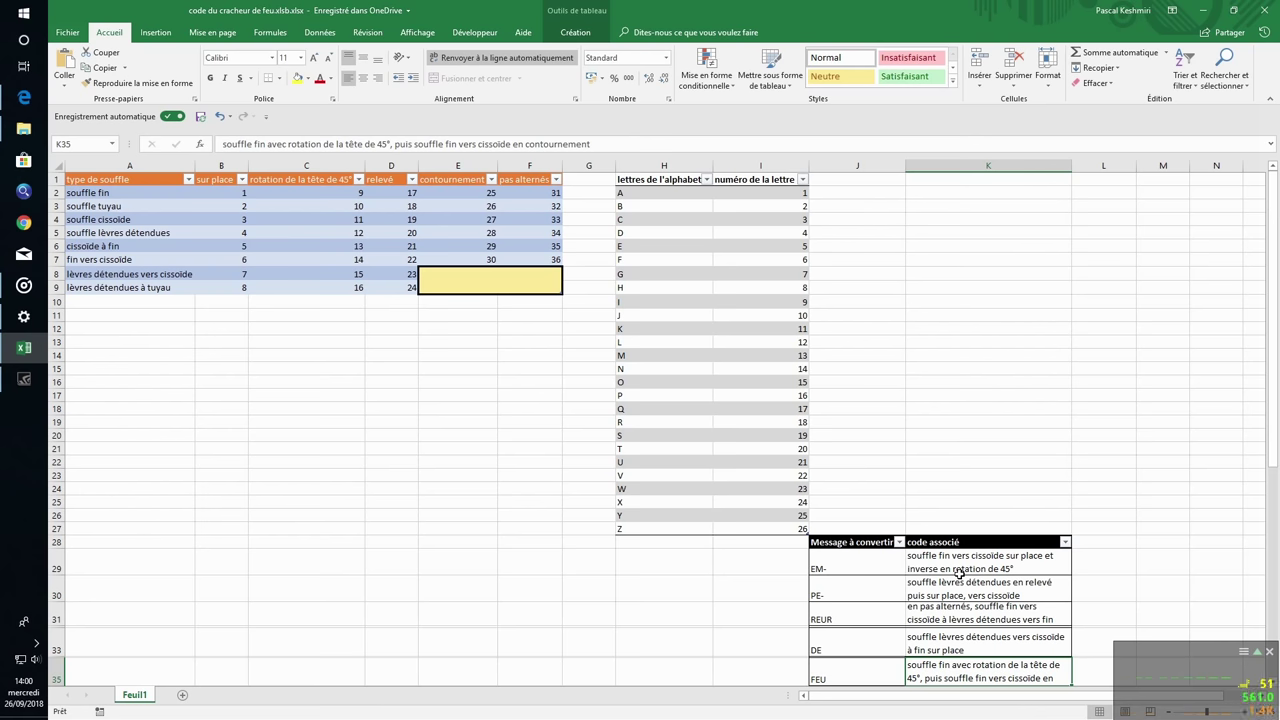
scroll(960, 573, down, 2)
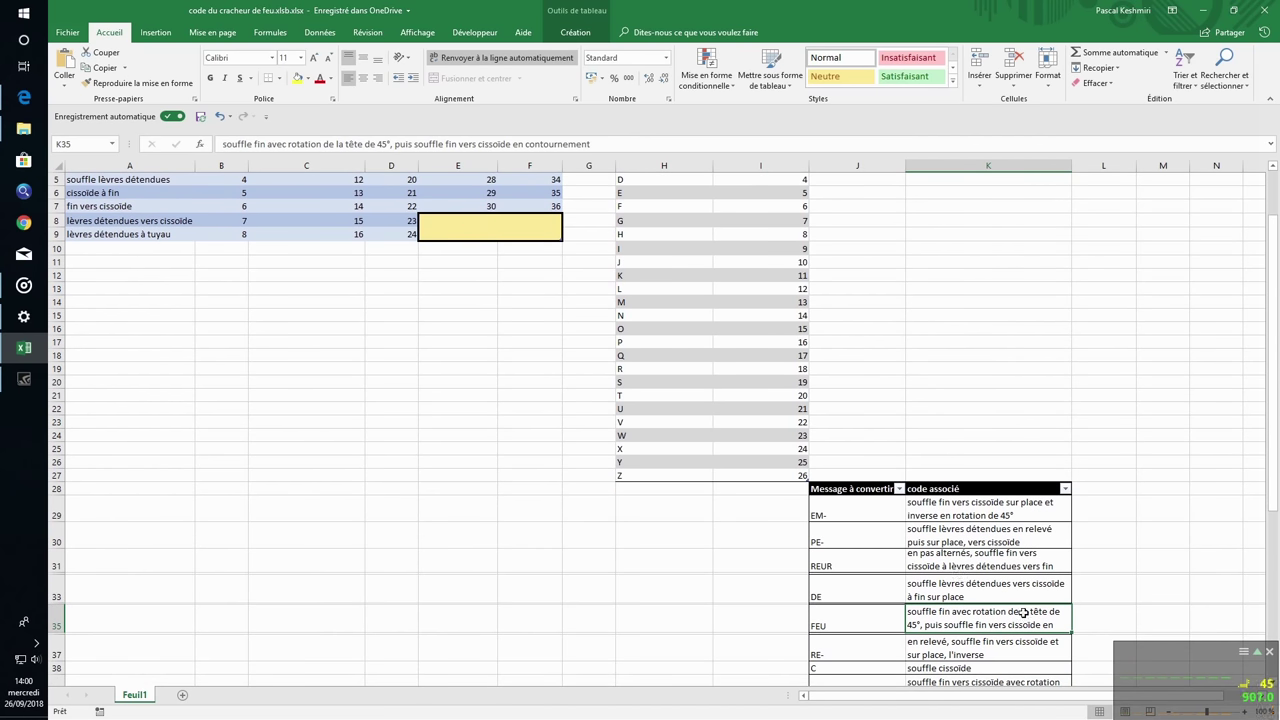
Increase the height of the FEU row so all three lines of its associated code fit.
double_click(1056, 627)
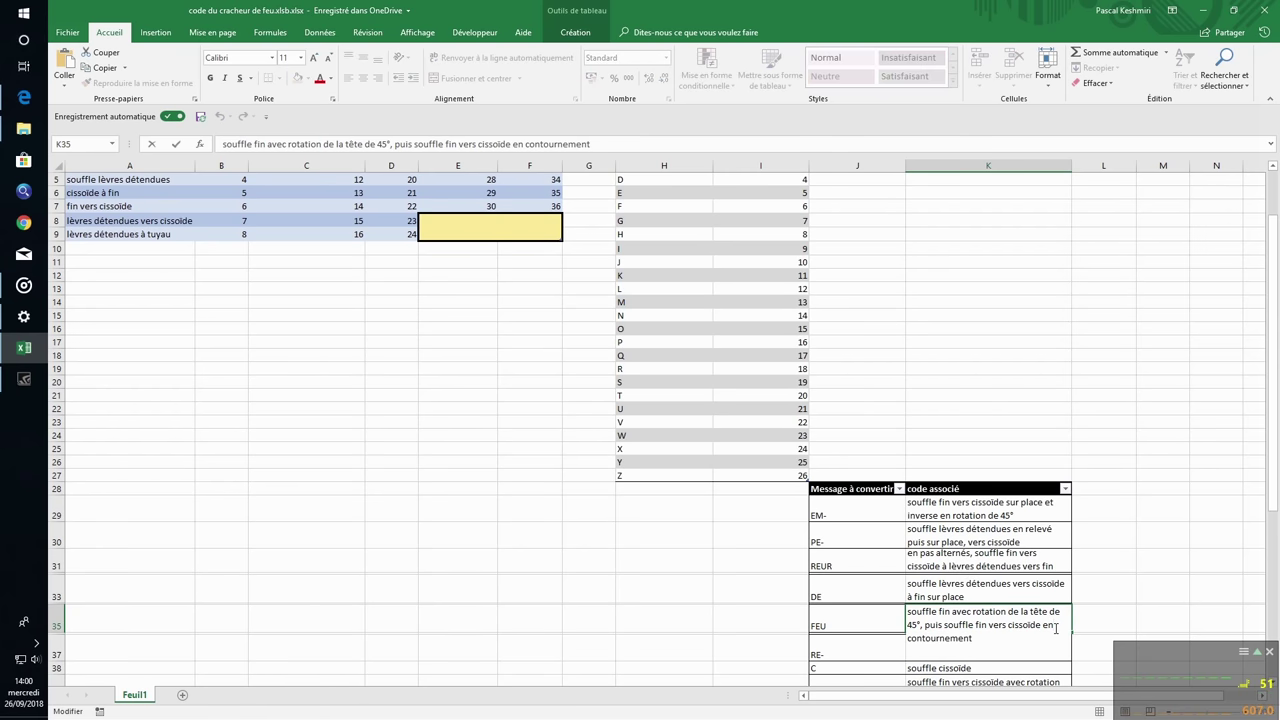
click(733, 666)
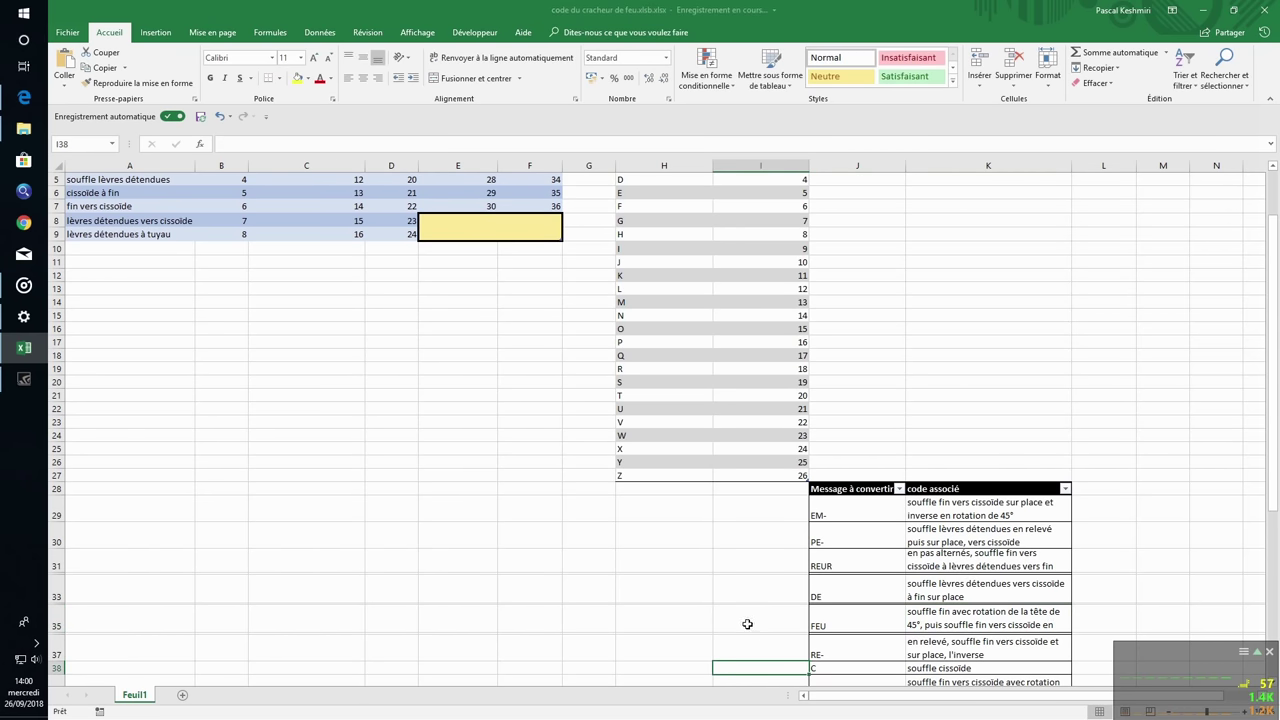
drag(56, 634, 56, 648)
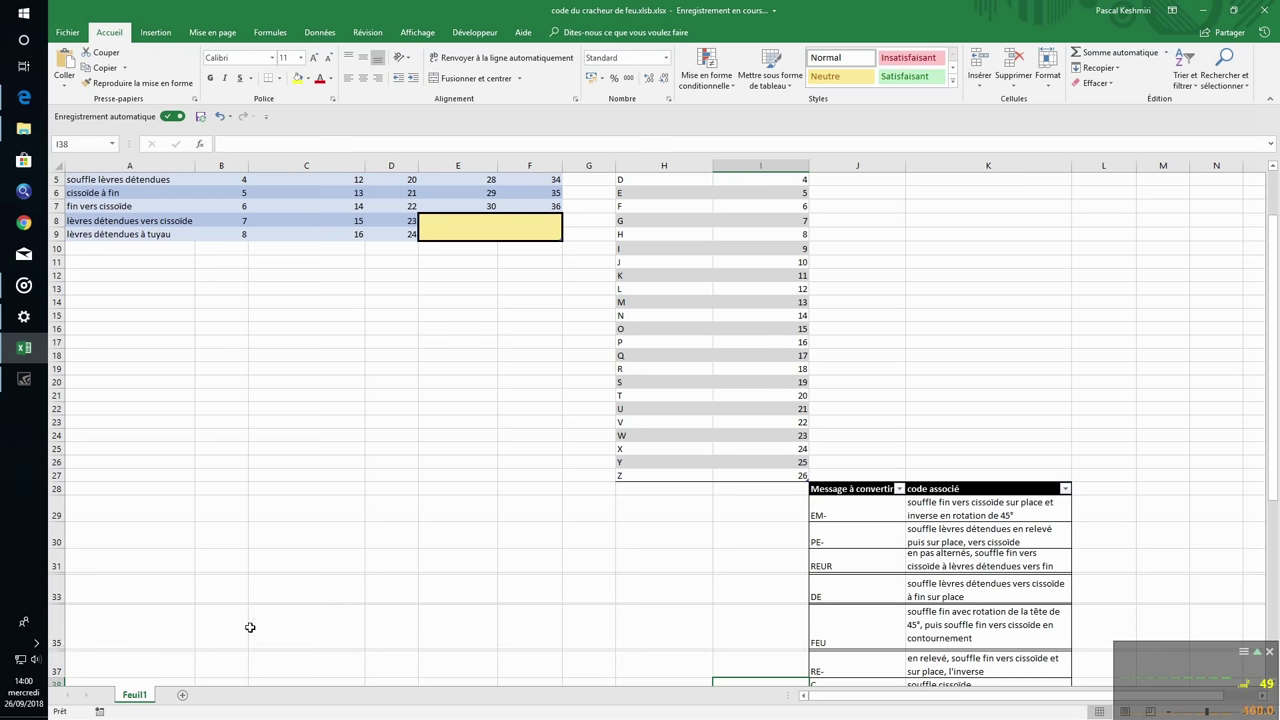
Review the breath-type and alphabet tables, and examine the message rows from RE- to LUS and the code associated with RE-.
scroll(777, 558, up, 2)
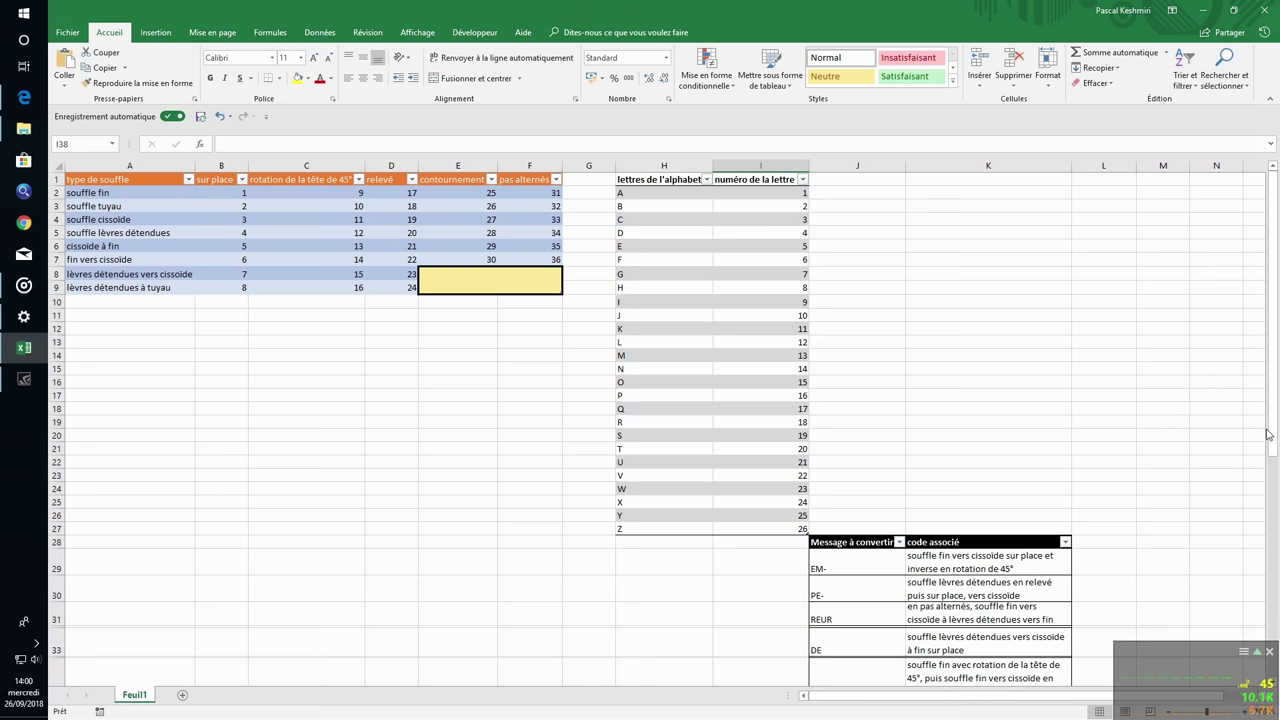
drag(1272, 434, 1272, 444)
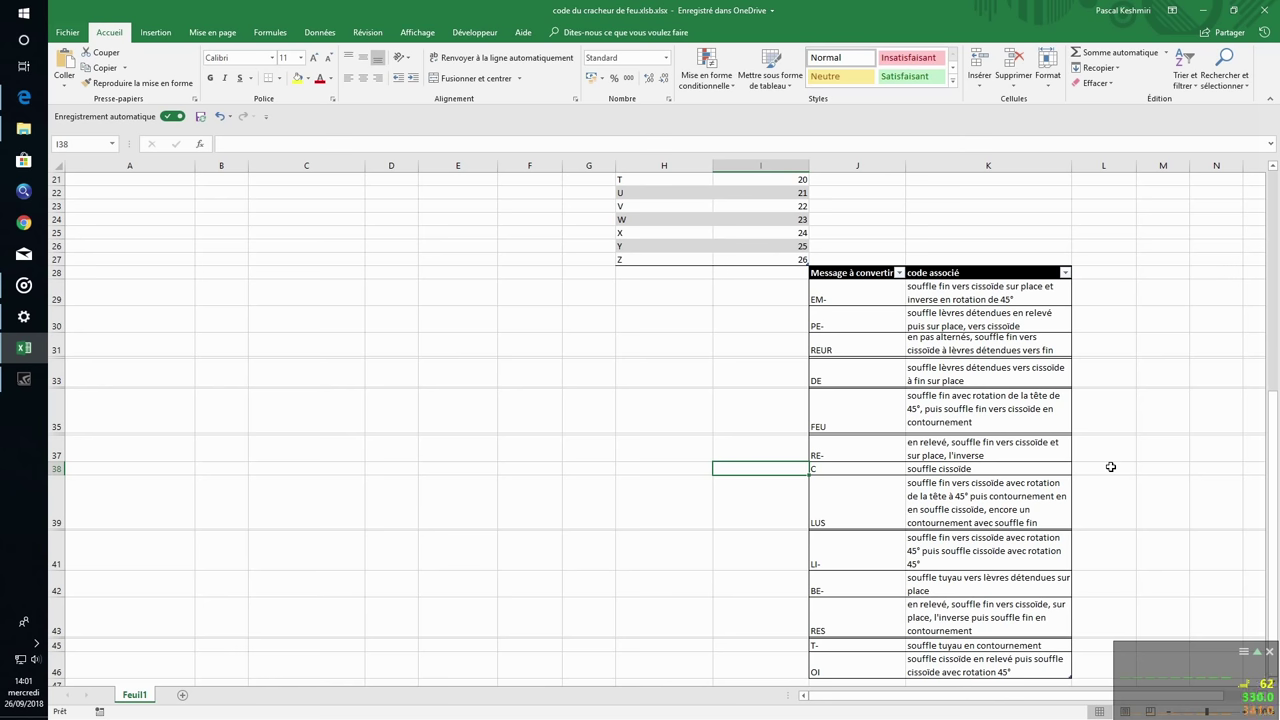
key(Right)
key(Up)
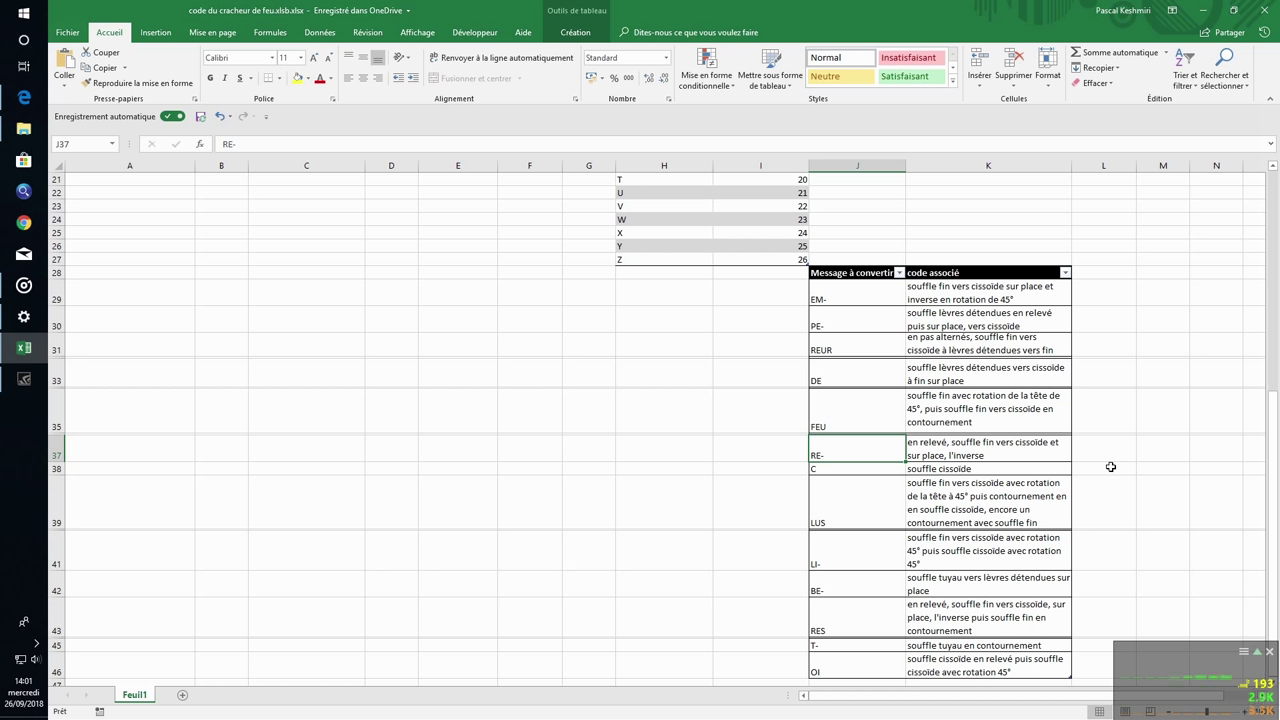
key(Down)
key(Up)
key(Down)
key(Down)
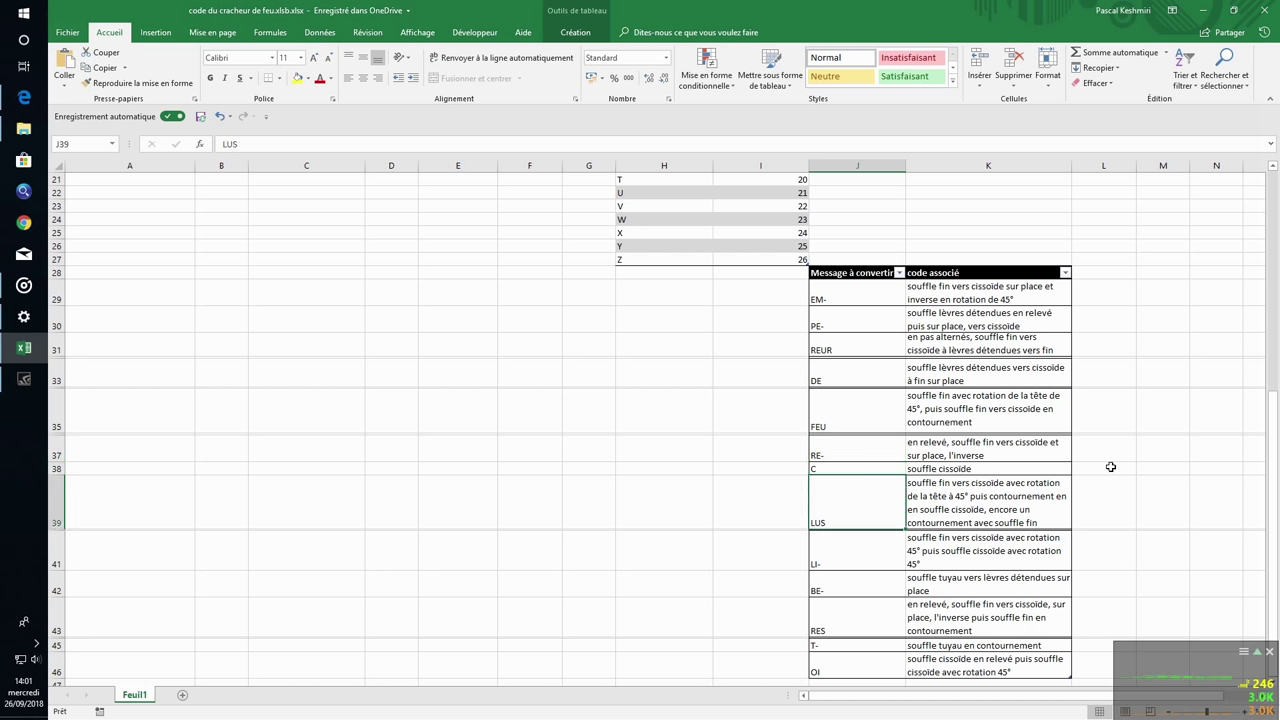
key(Up)
key(Up)
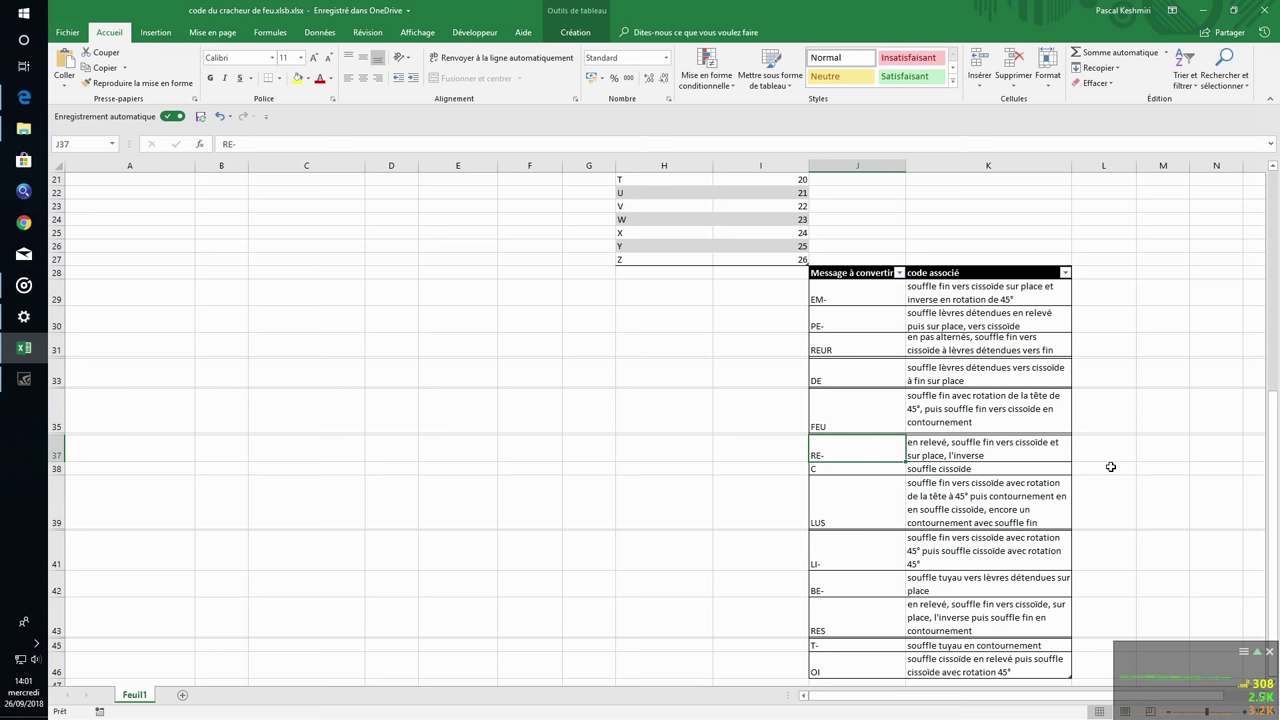
key(Right)
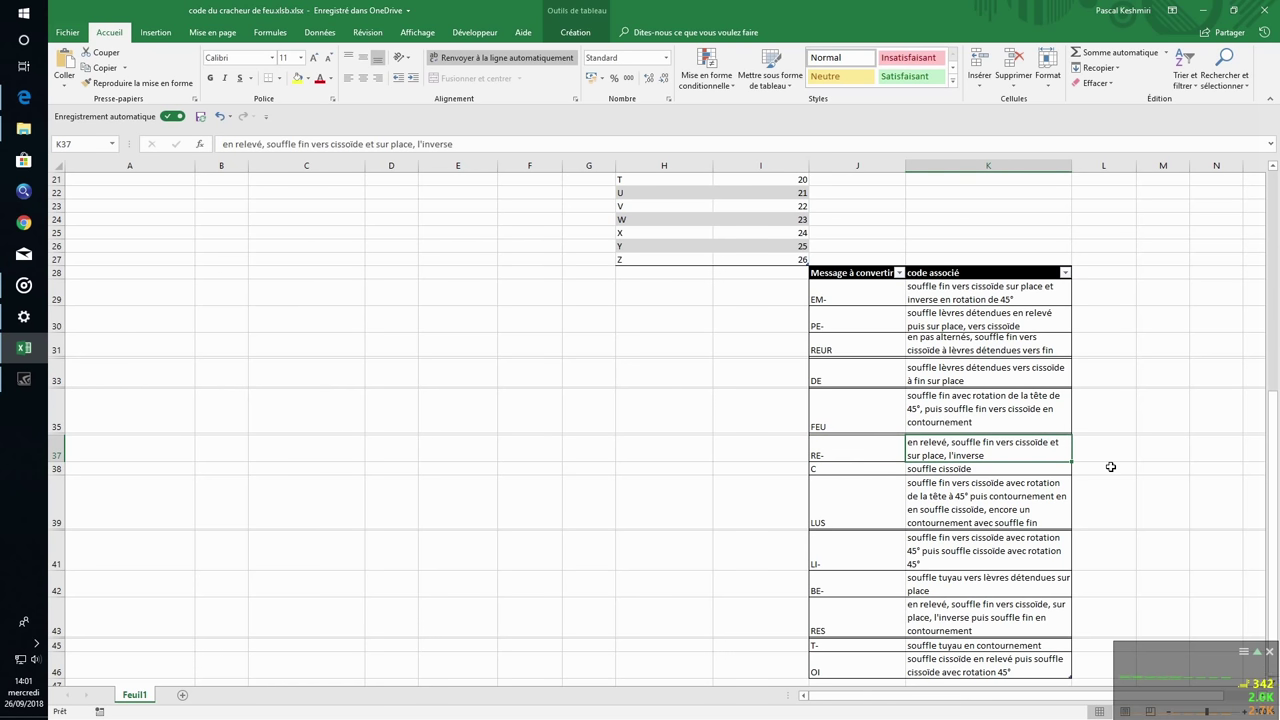